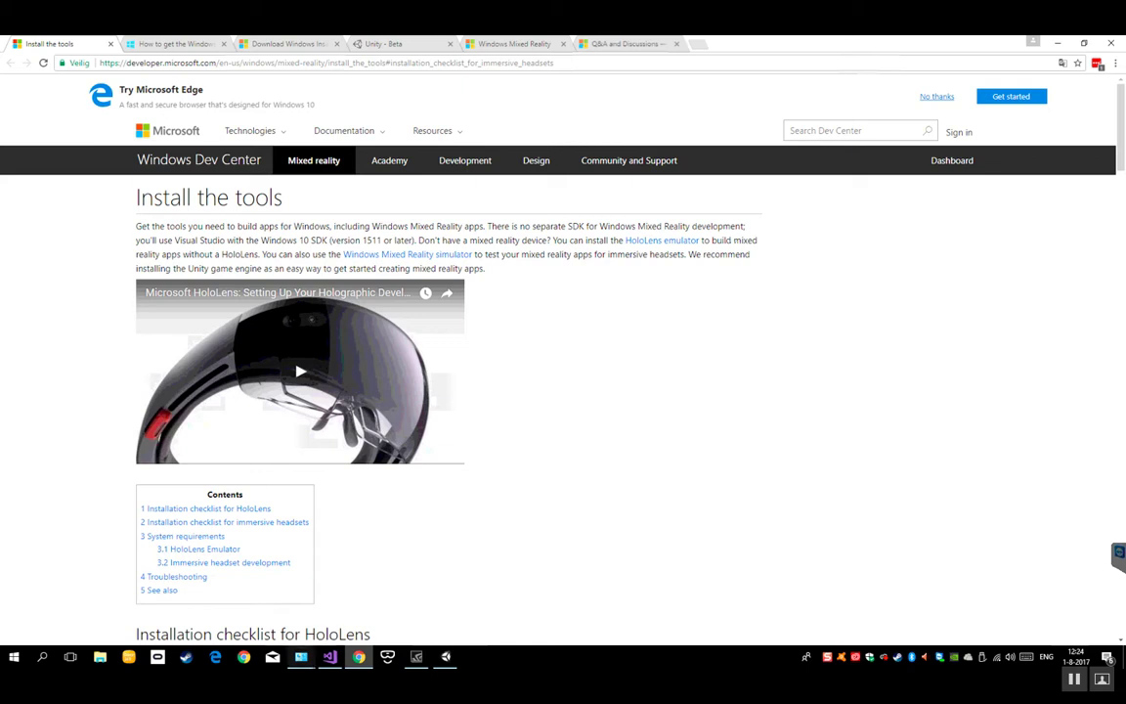
Step: Check the PC's hardware in the System window and bring up the Devices and Printers window
mouse_move(301, 656)
click(226, 543)
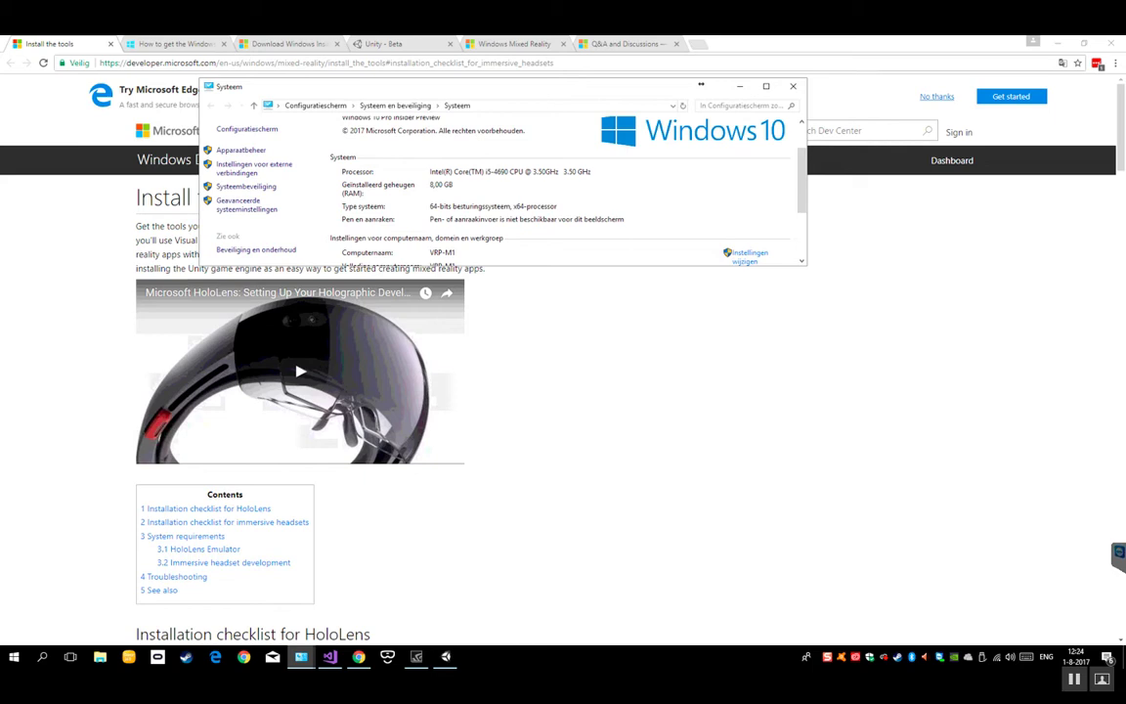
click(301, 655)
click(364, 600)
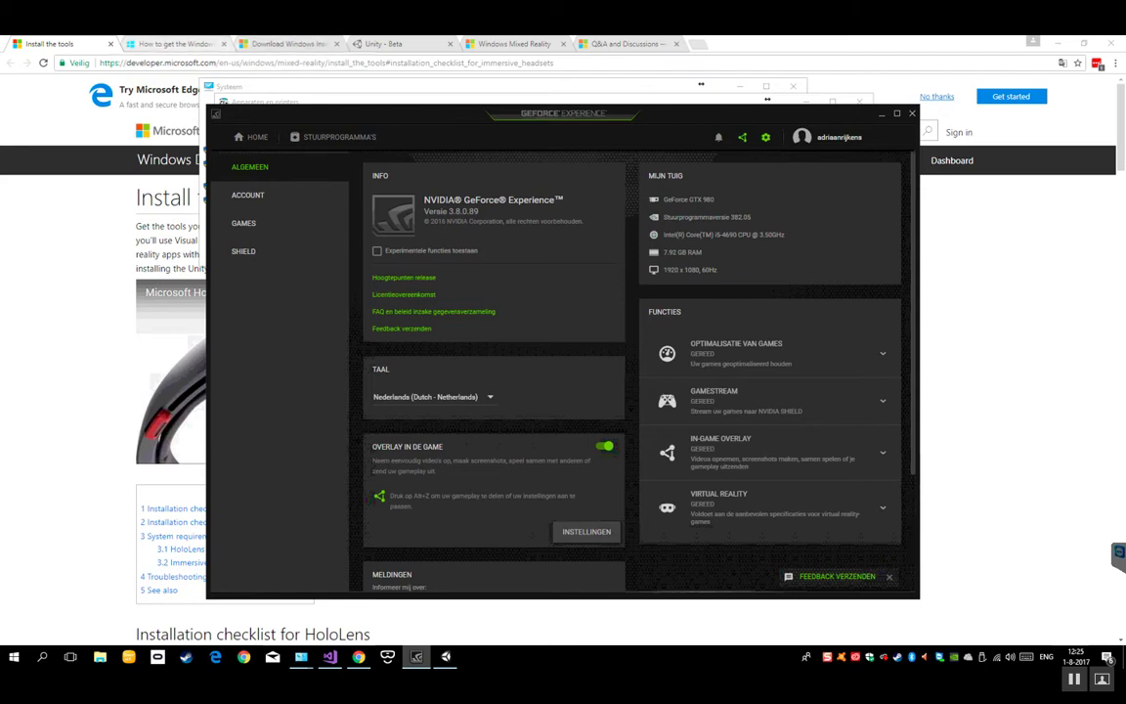
Step: Review the installation checklists on the Install the tools page and bring up the Windows Insider Preview SDK download page
click(171, 44)
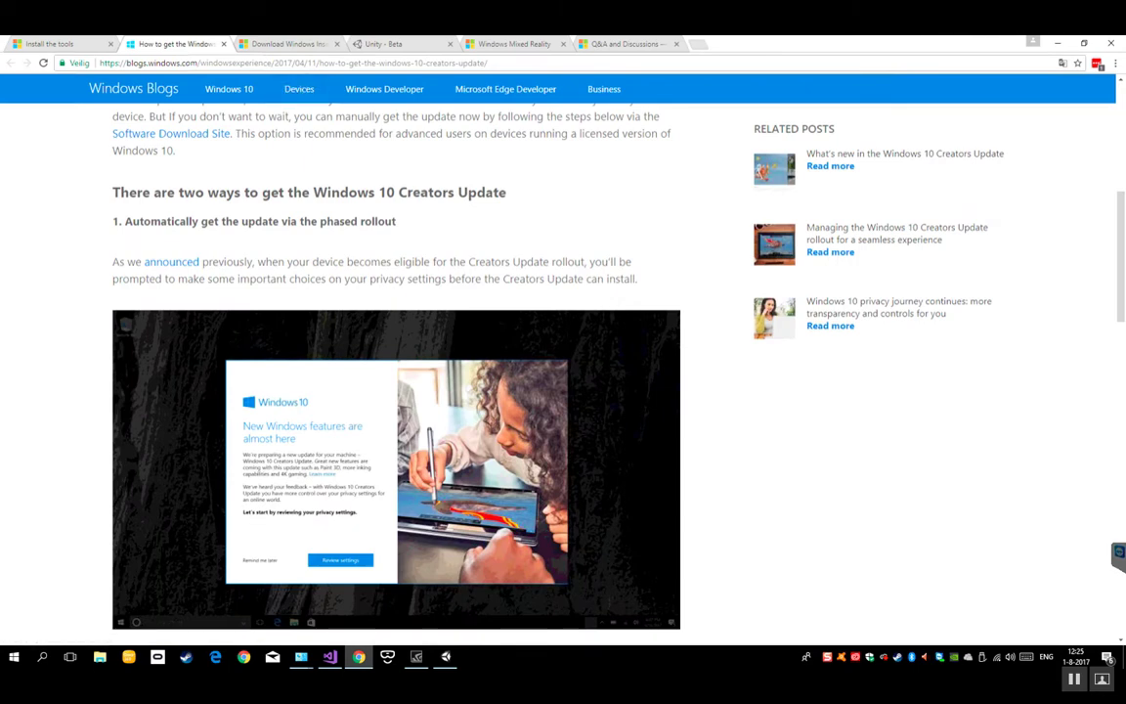
key(ctrl+shift+Tab)
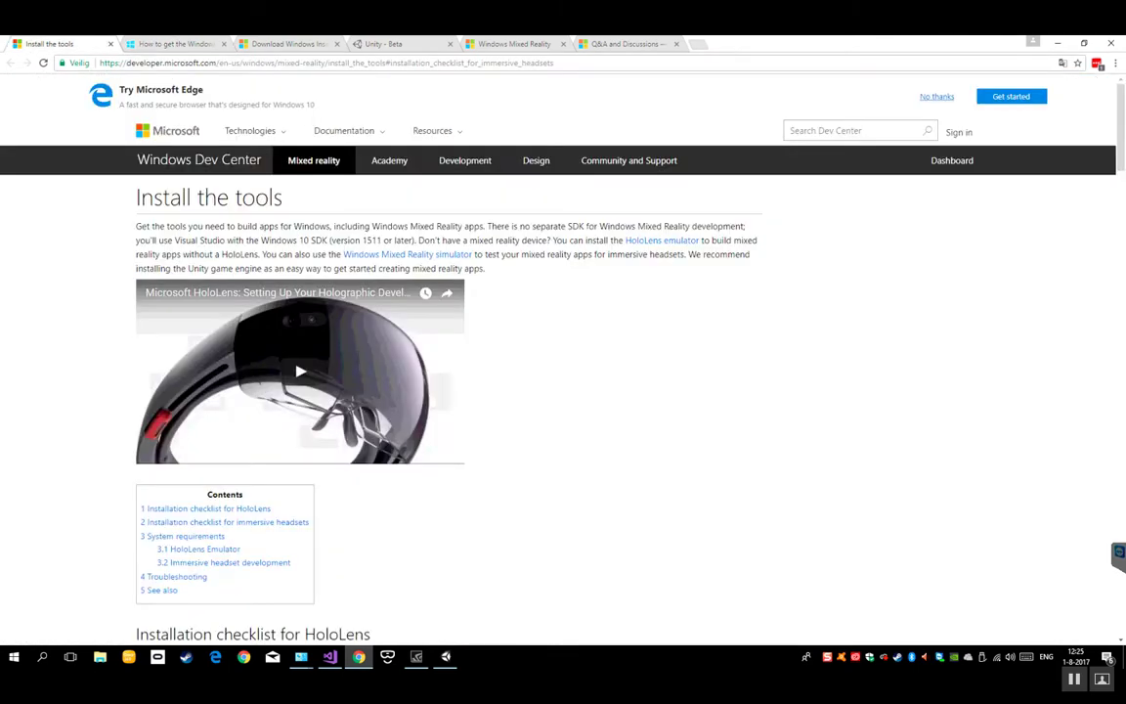
scroll(563, 352, down, 2)
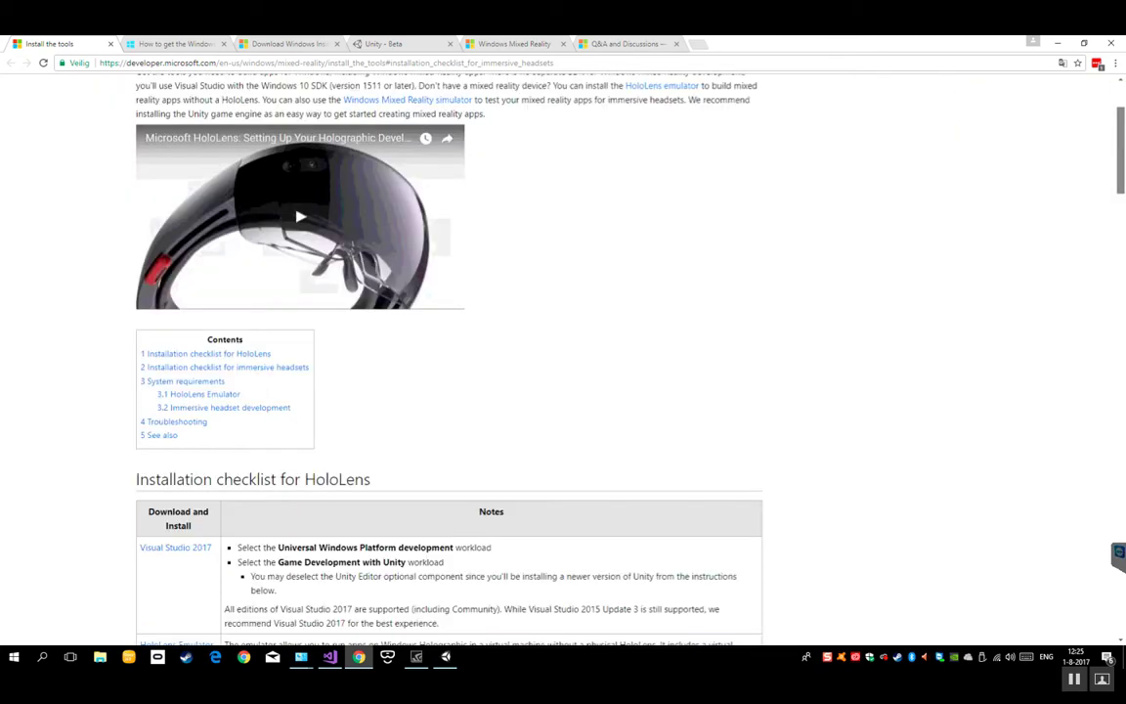
scroll(563, 352, down, 1)
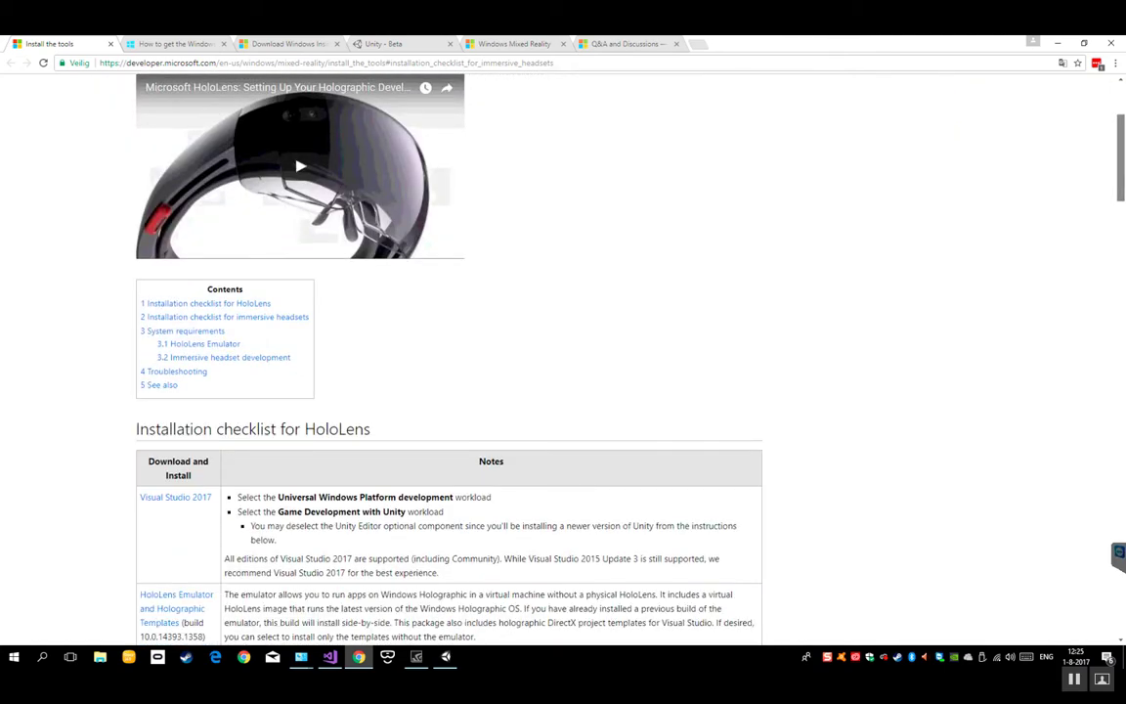
scroll(563, 351, down, 3)
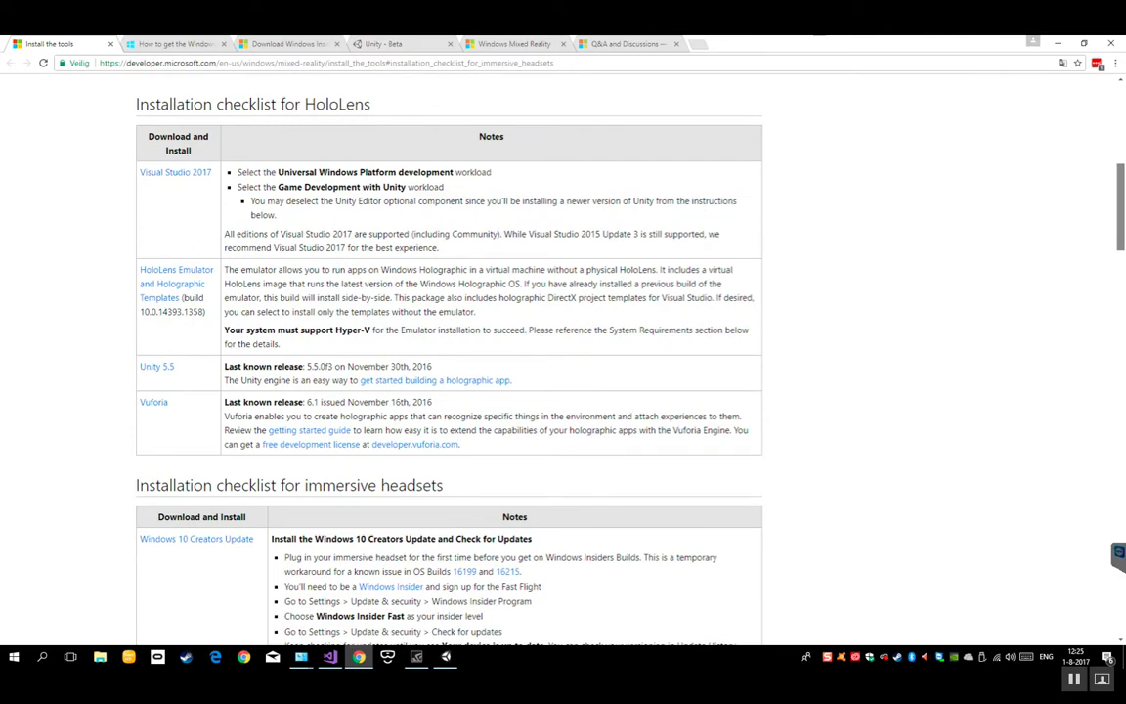
scroll(563, 352, up, 5)
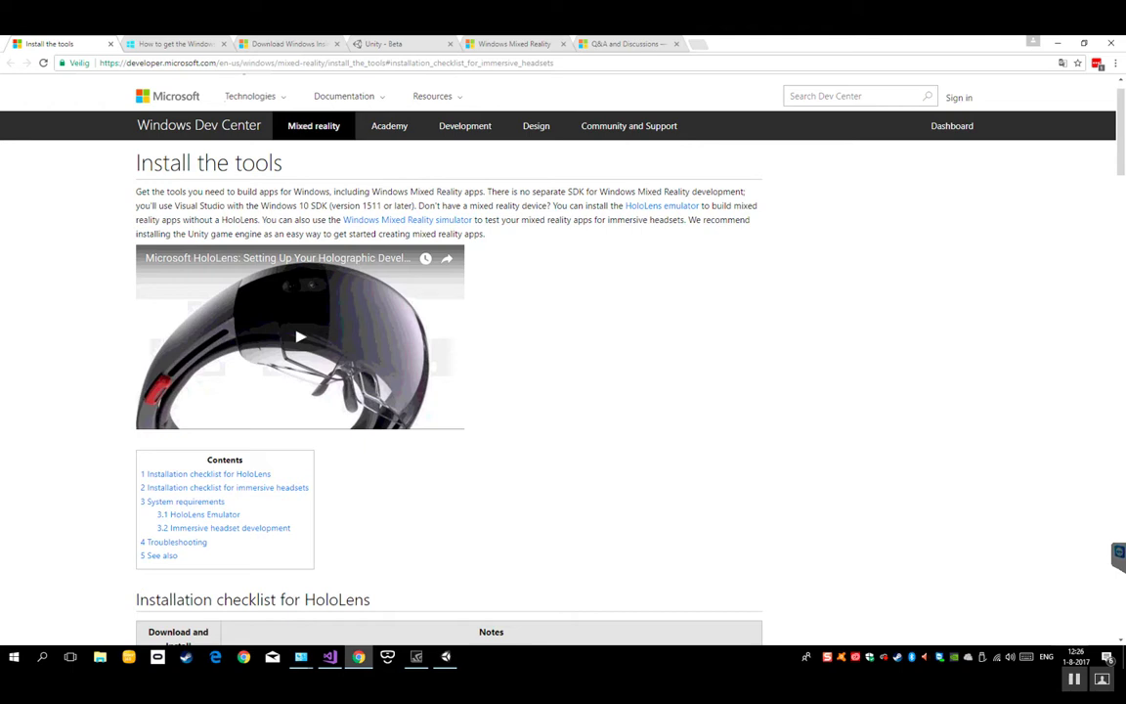
key(ctrl+Tab)
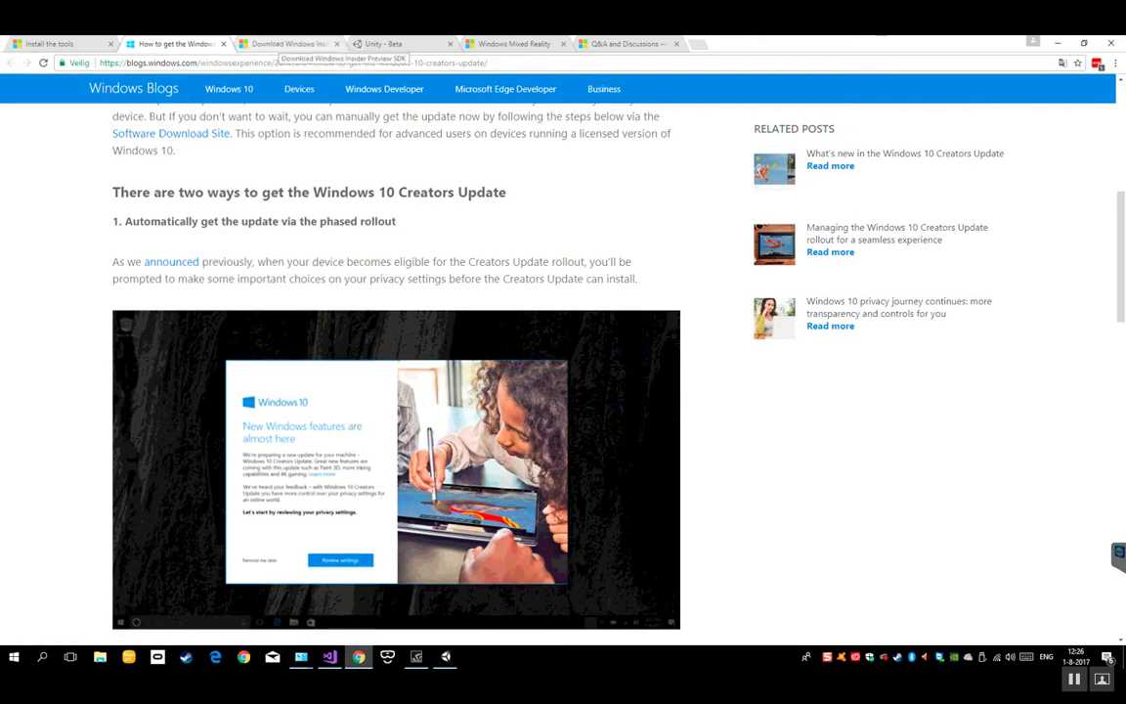
click(288, 43)
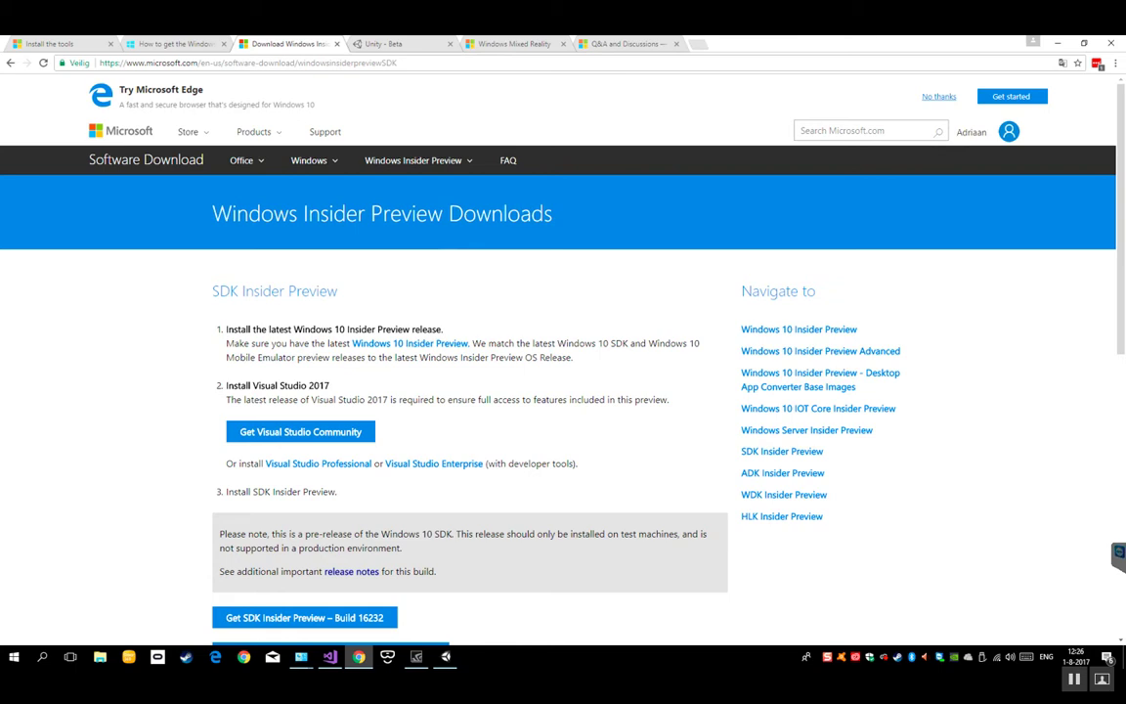
Step: Search Windows for "developer", view the developer mode and Windows Insider Program settings, and minimize the Settings window
click(13, 656)
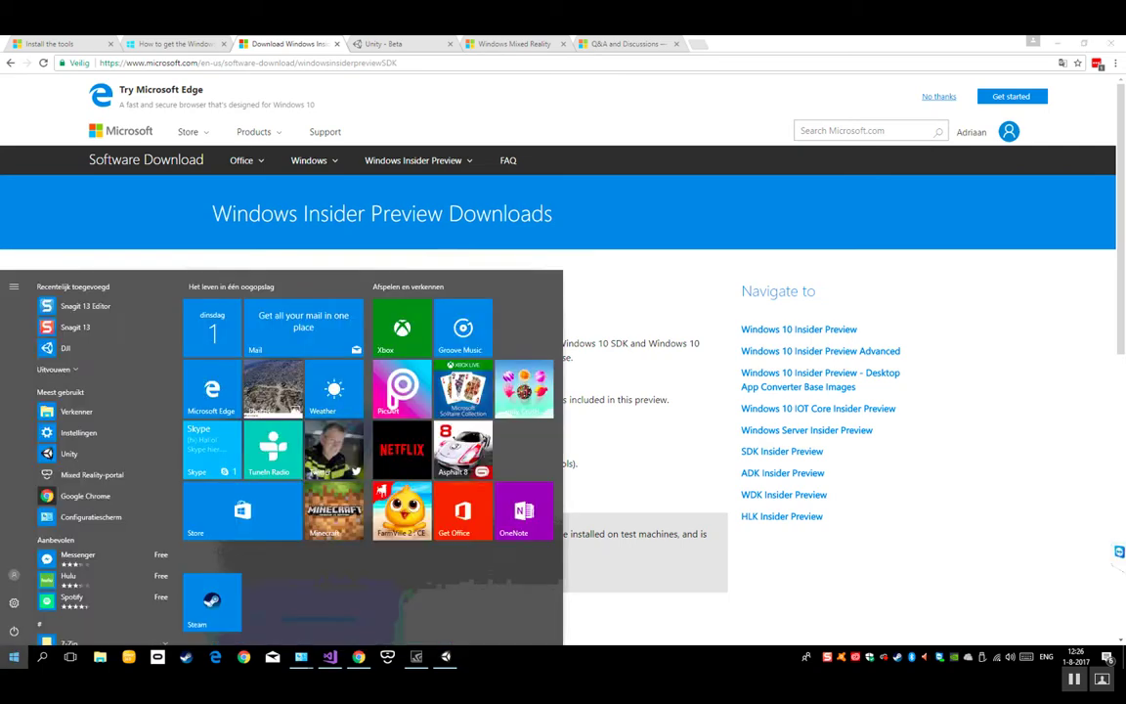
text(developer)
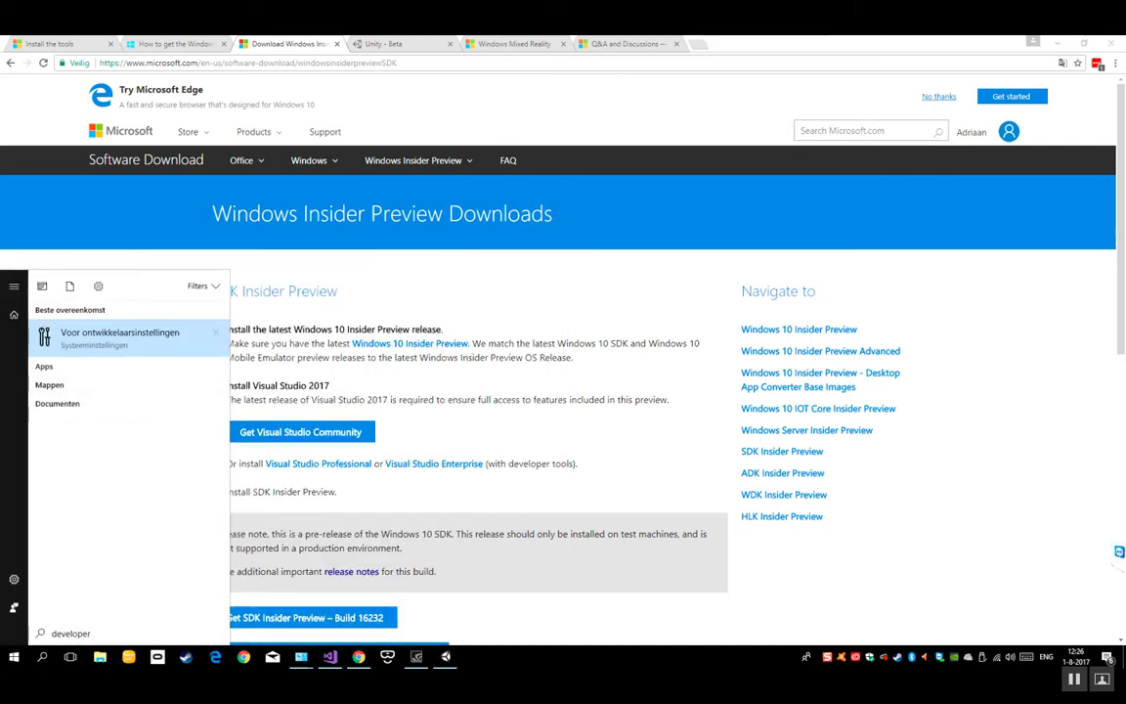
key(Return)
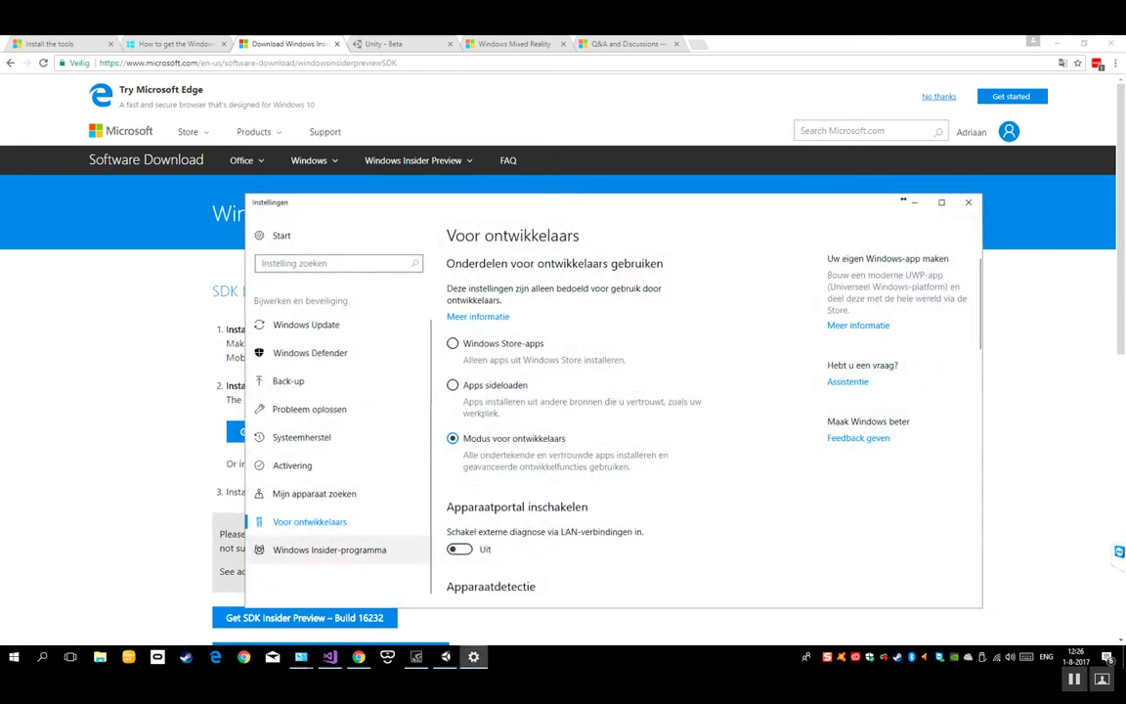
click(329, 549)
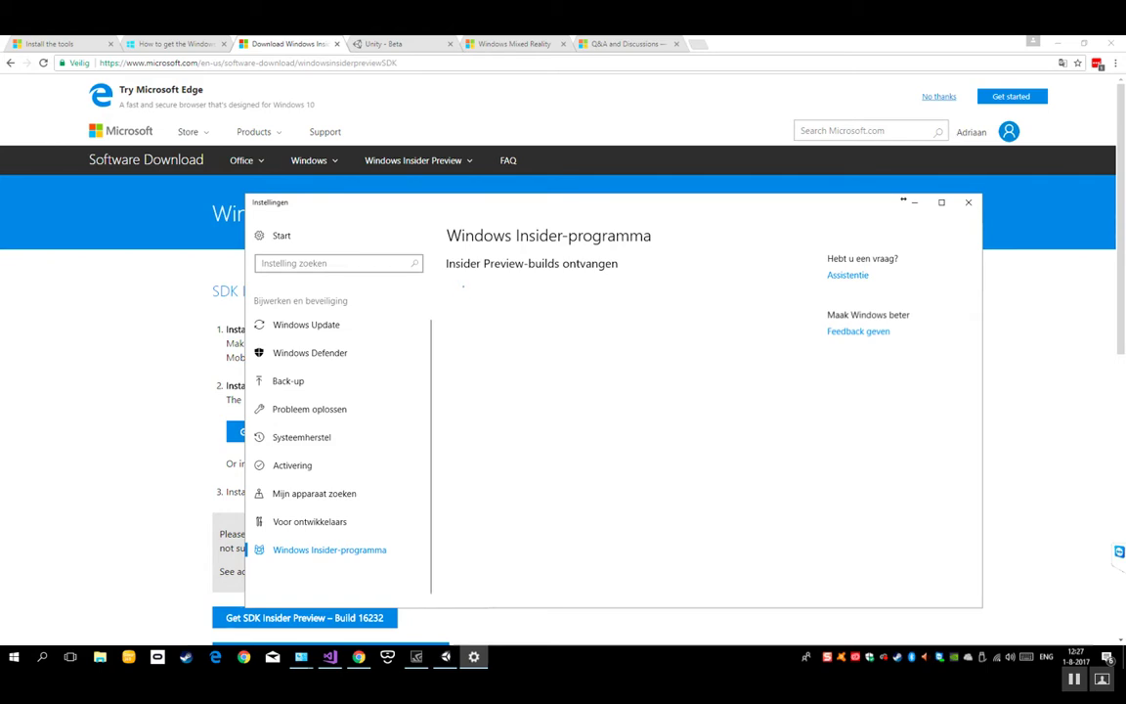
click(914, 201)
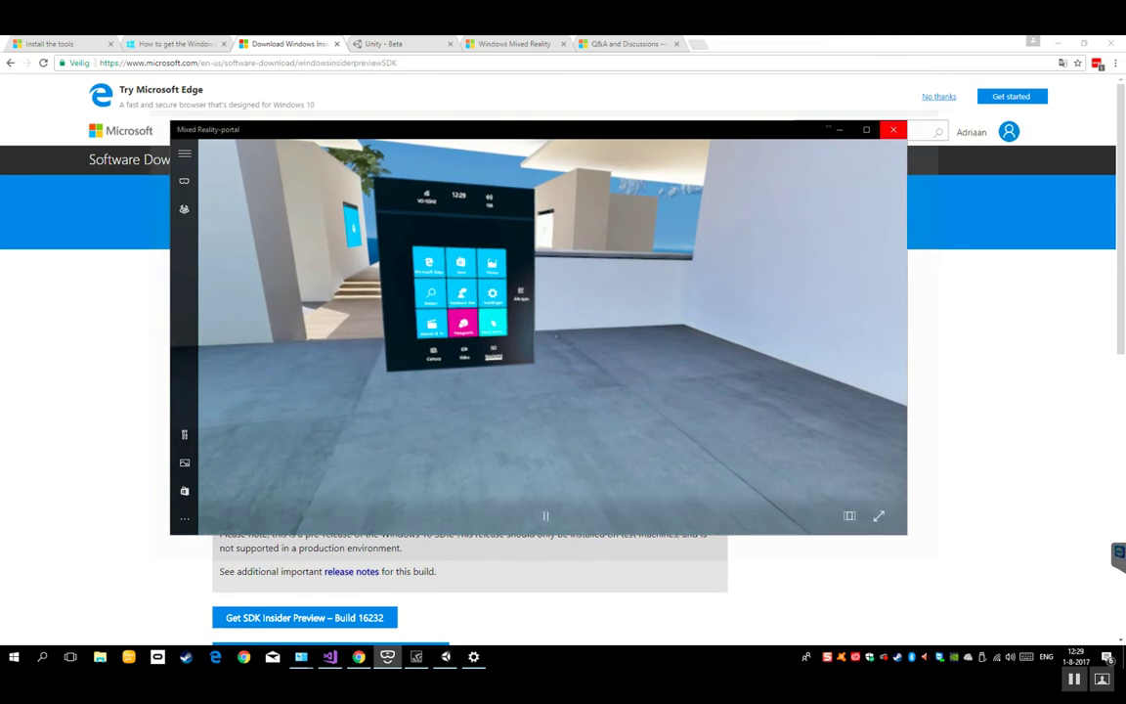
Step: Close the Mixed Reality Portal and confirm the exit
click(892, 129)
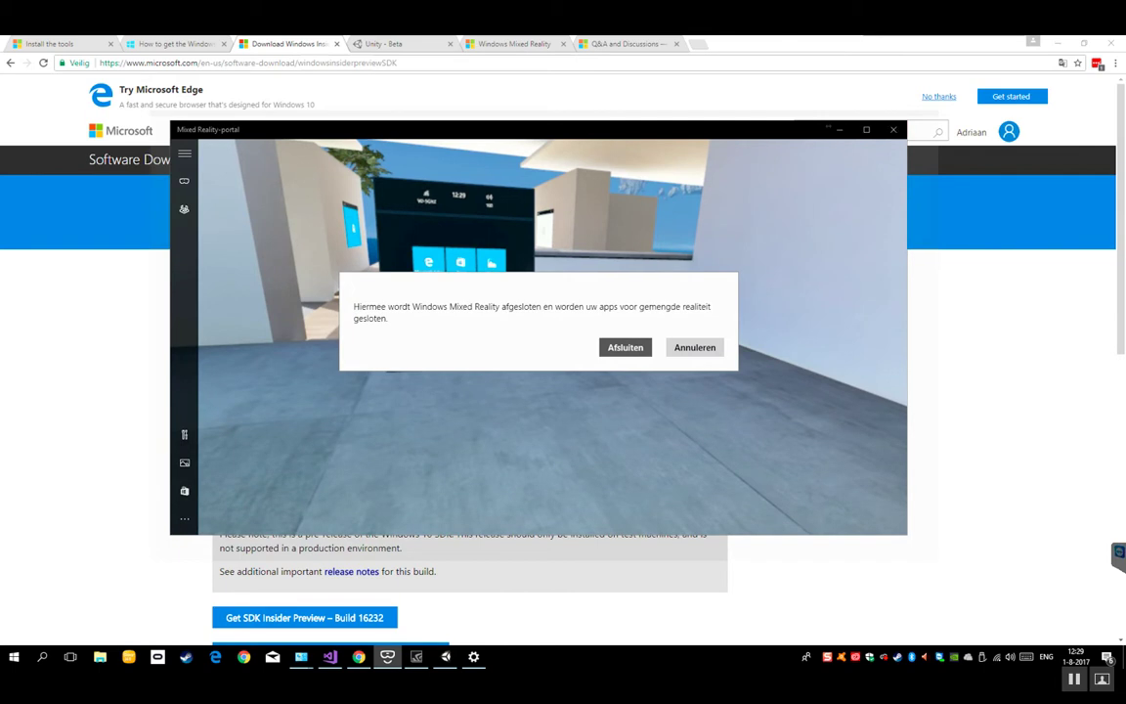
click(624, 347)
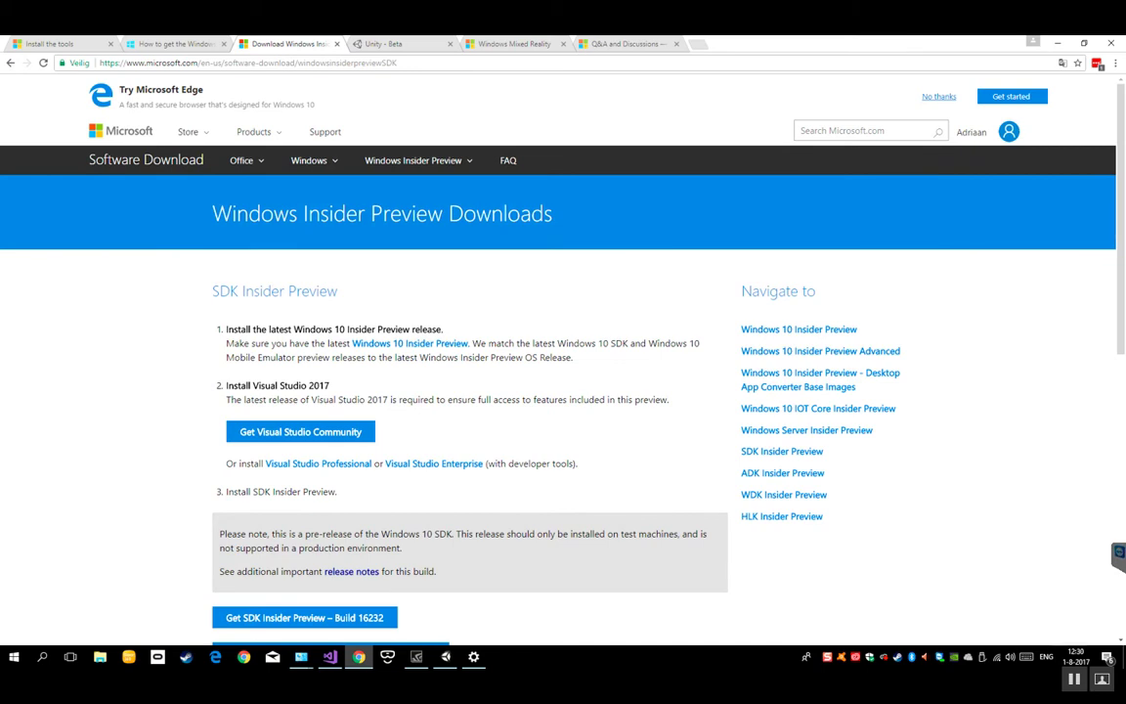
Step: Switch to the open Unity project, close the Build Settings, and look at the test scene in the Scene and Game views
mouse_move(446, 655)
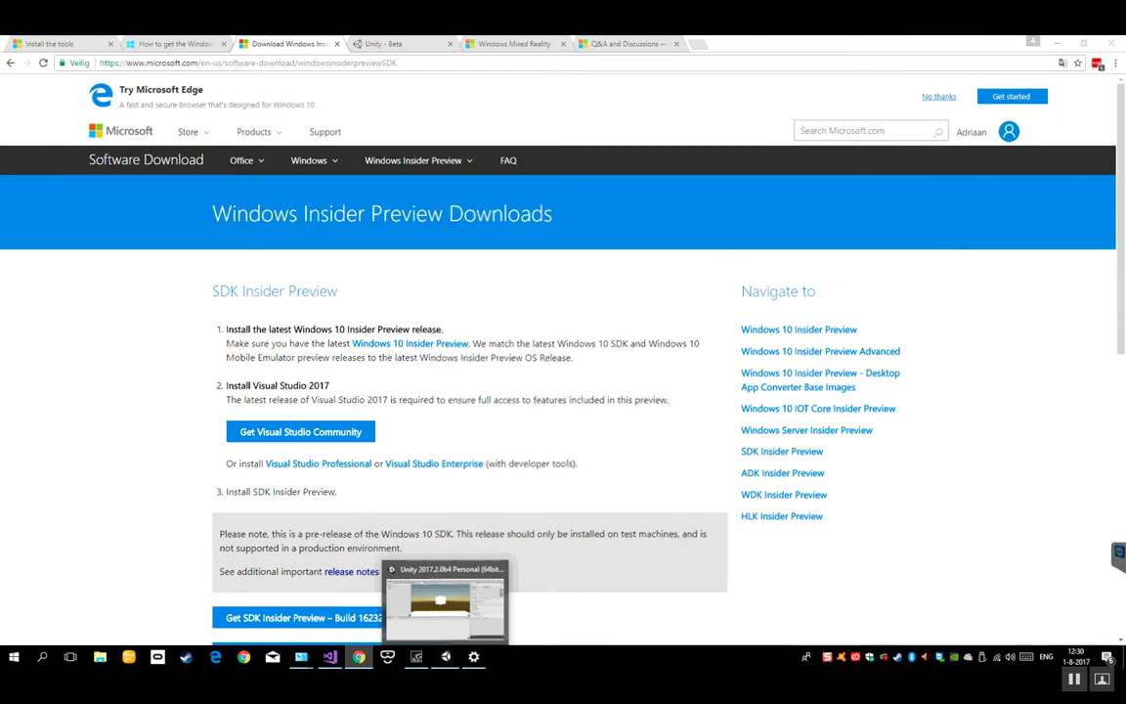
click(445, 655)
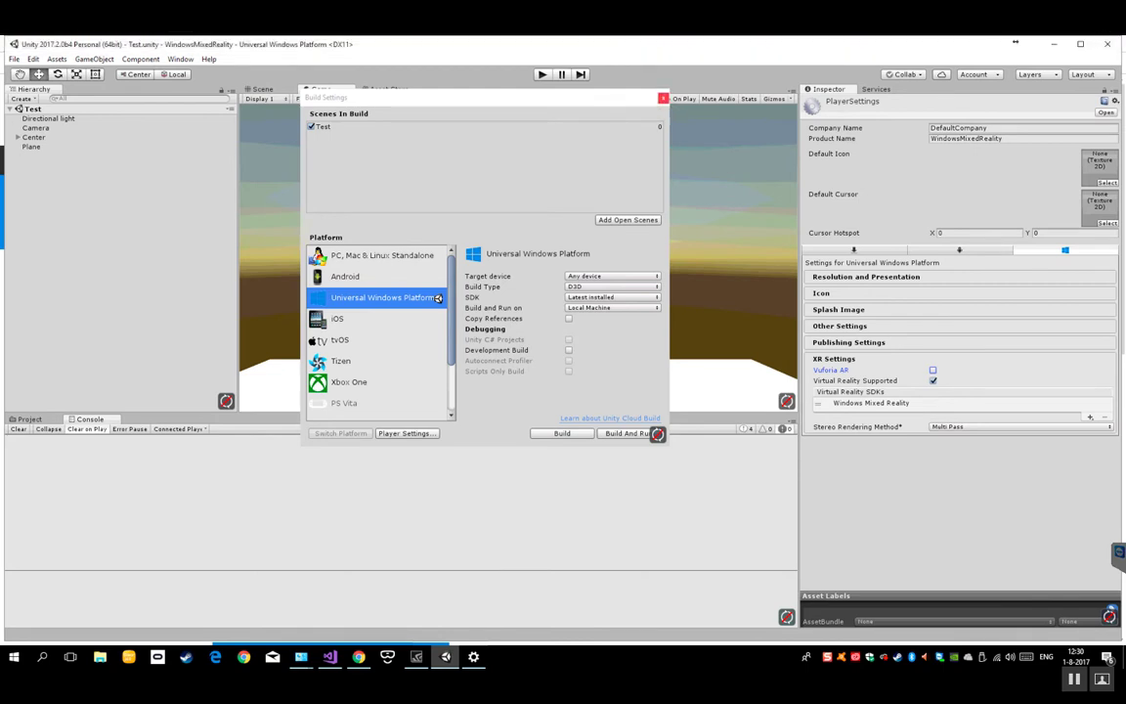
click(662, 98)
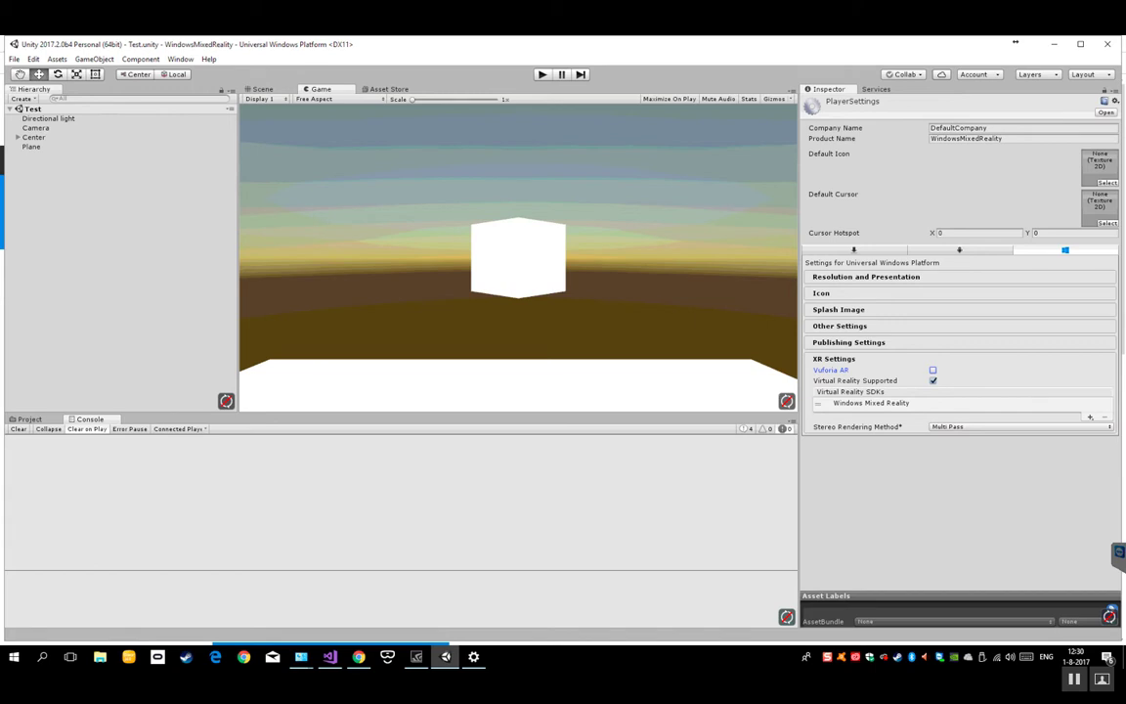
key(ctrl+1)
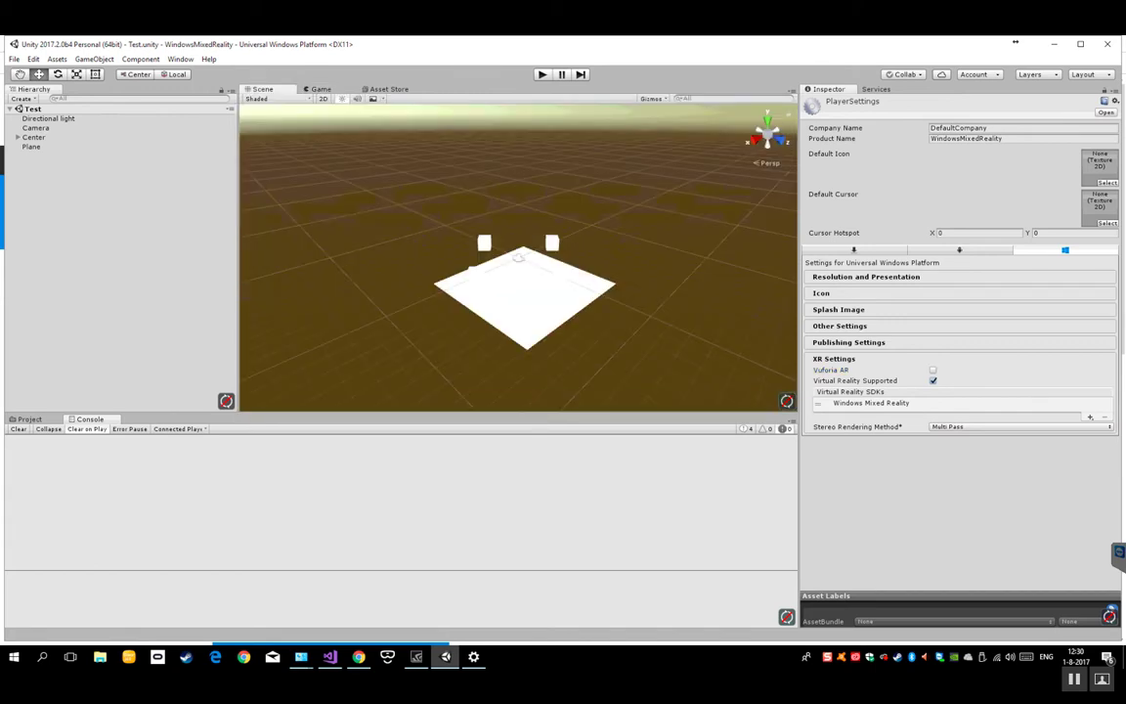
key(ctrl+2)
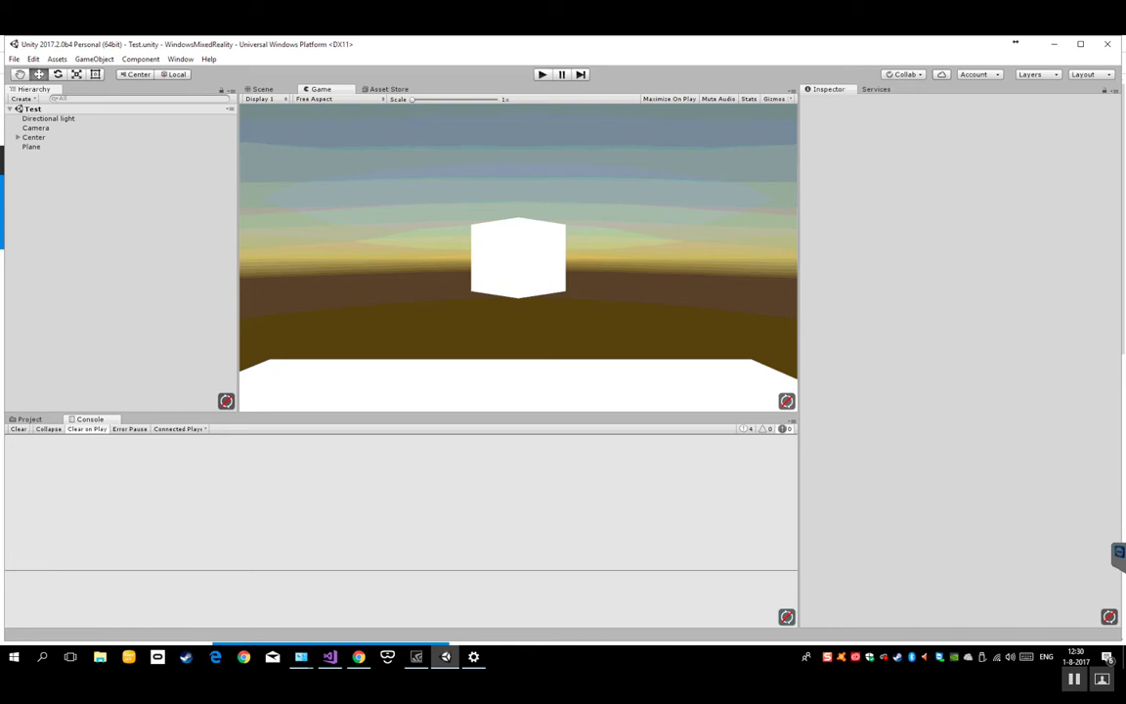
Step: Select the scene's Camera and inspect its available tags, including MainCamera
mouse_move(330, 656)
click(35, 128)
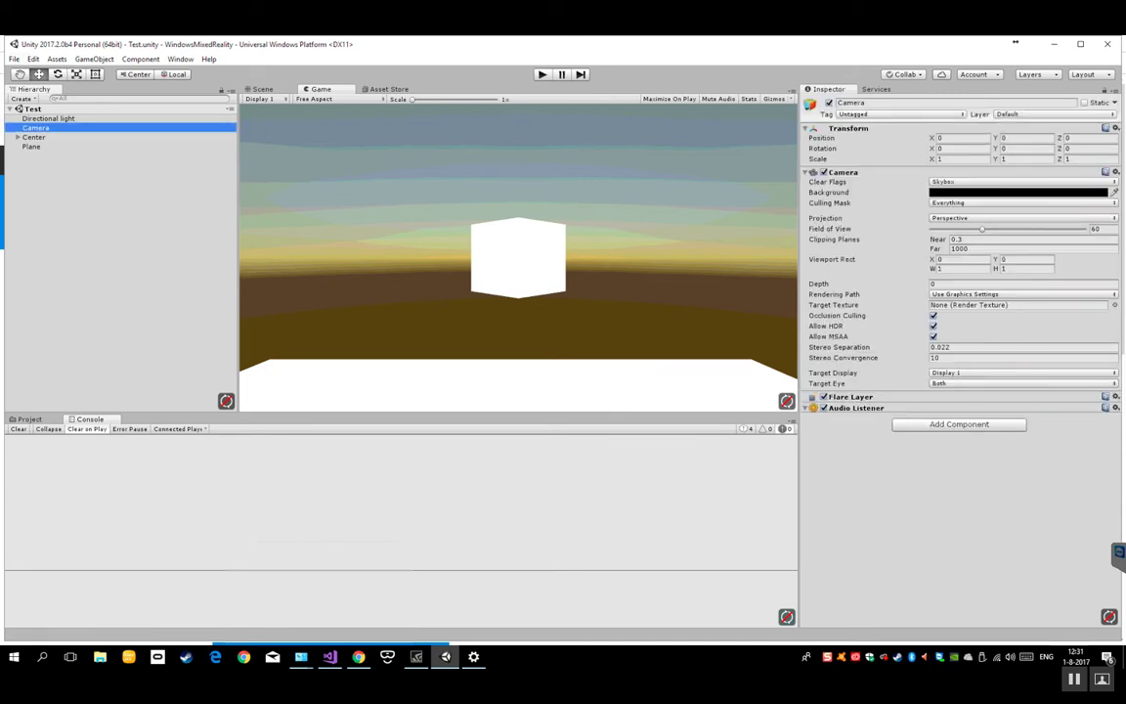
click(899, 114)
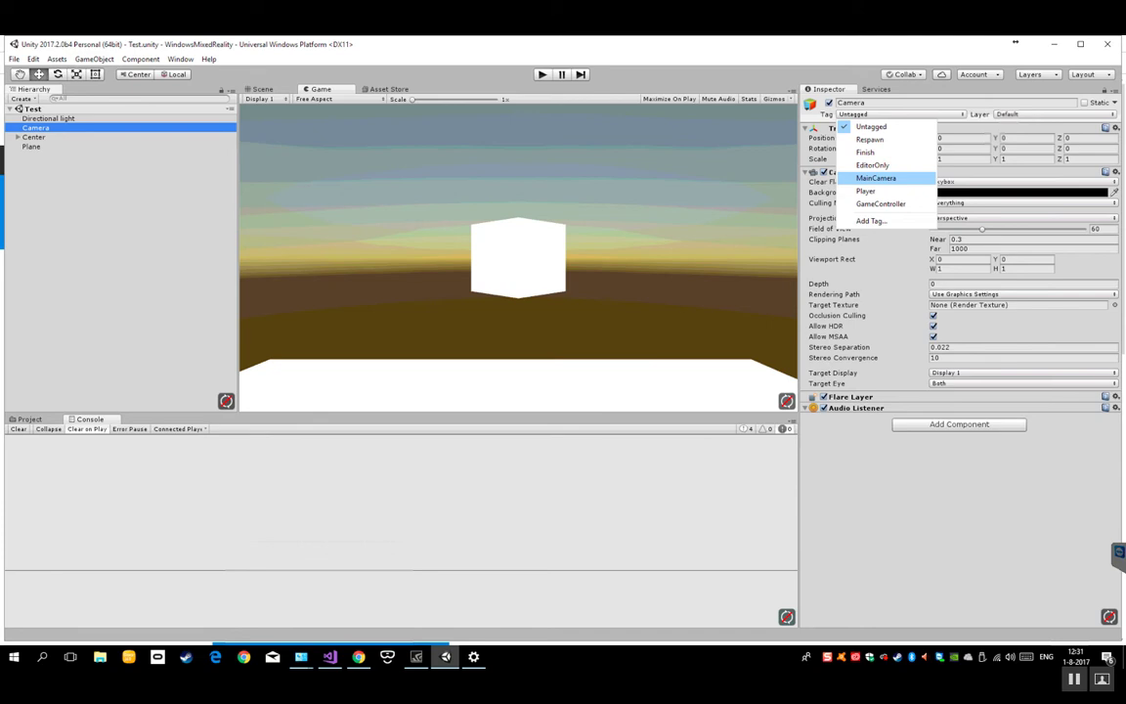
key(ctrl+z)
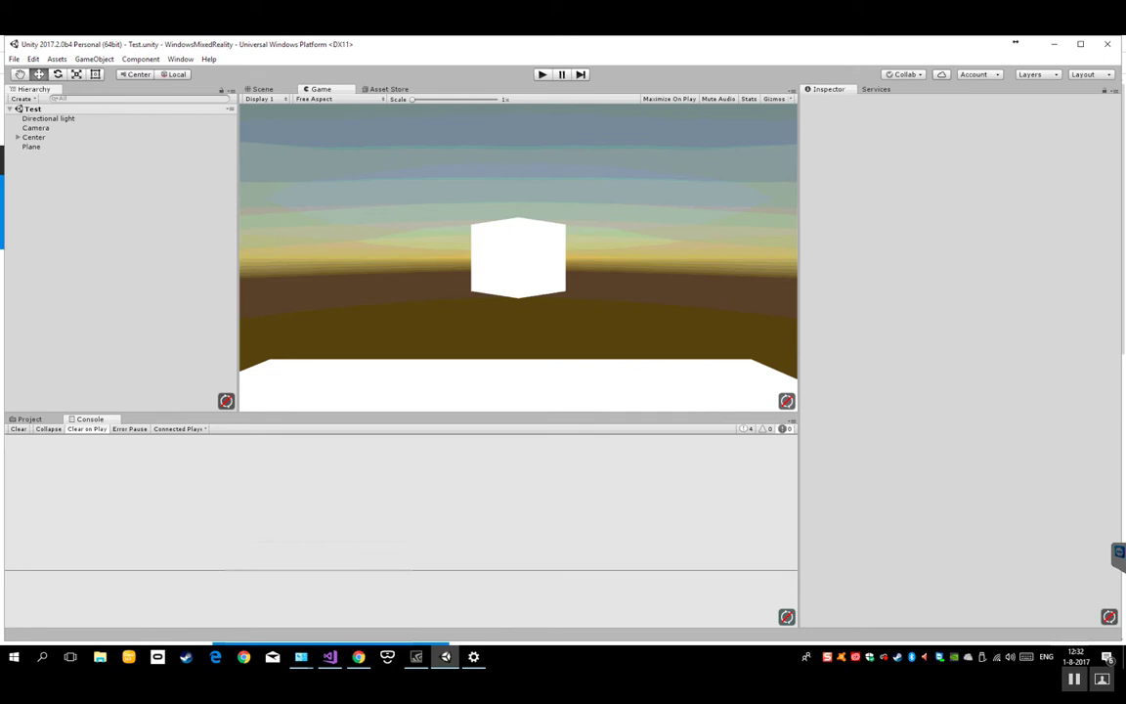
Step: Open the Build Settings, check the SDK and Build and Run on options for Universal Windows Platform, and show the Player Settings
key(alt+f)
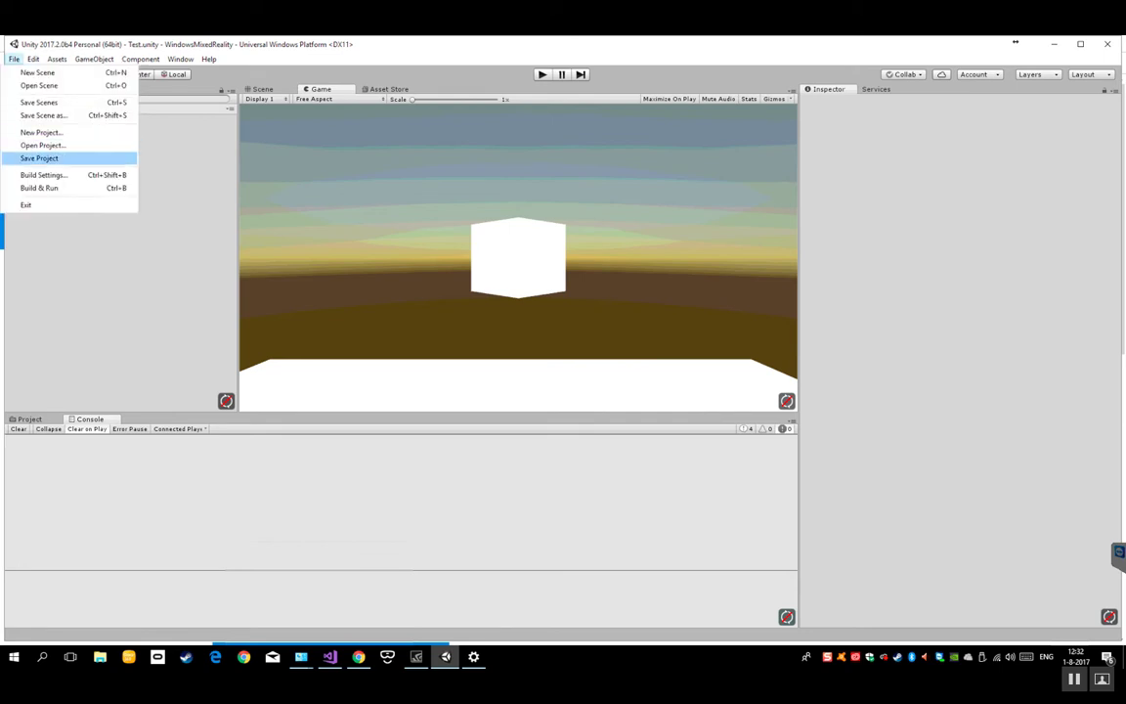
key(Return)
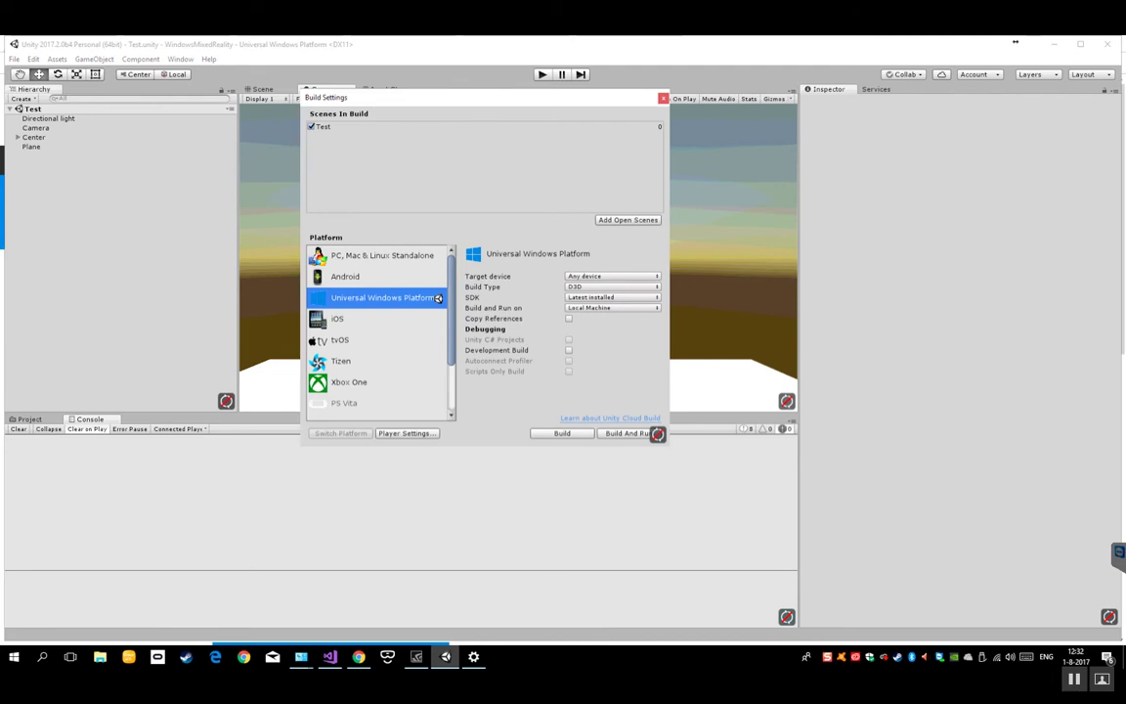
click(613, 296)
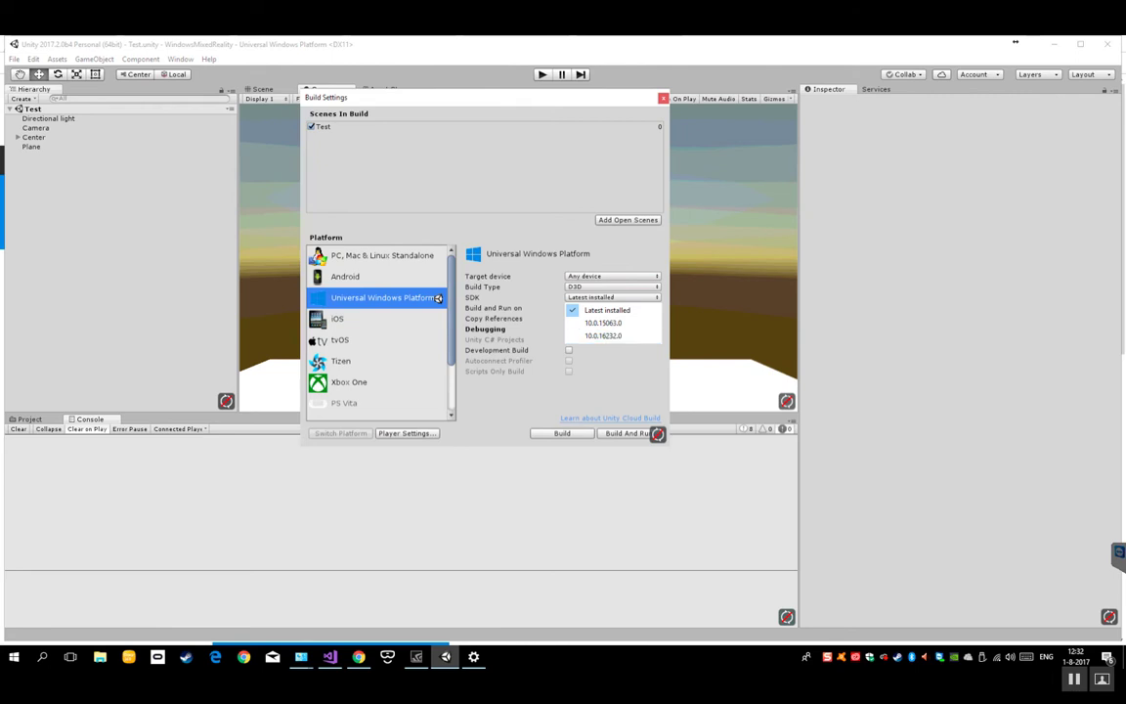
key(Escape)
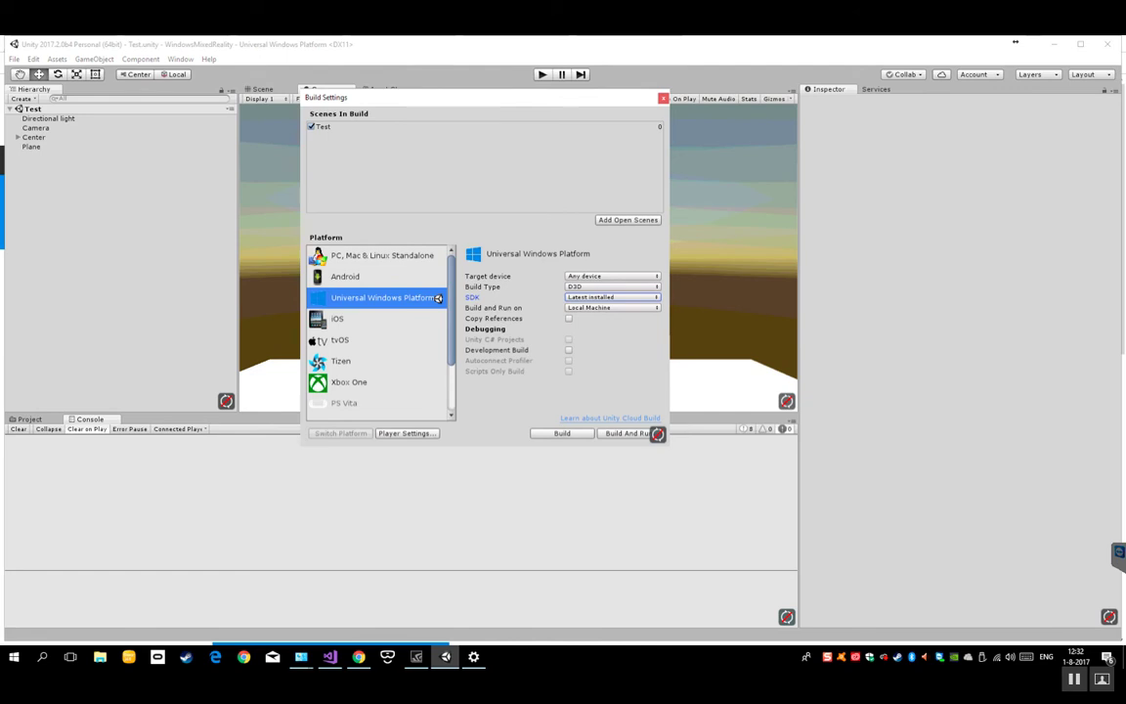
click(613, 307)
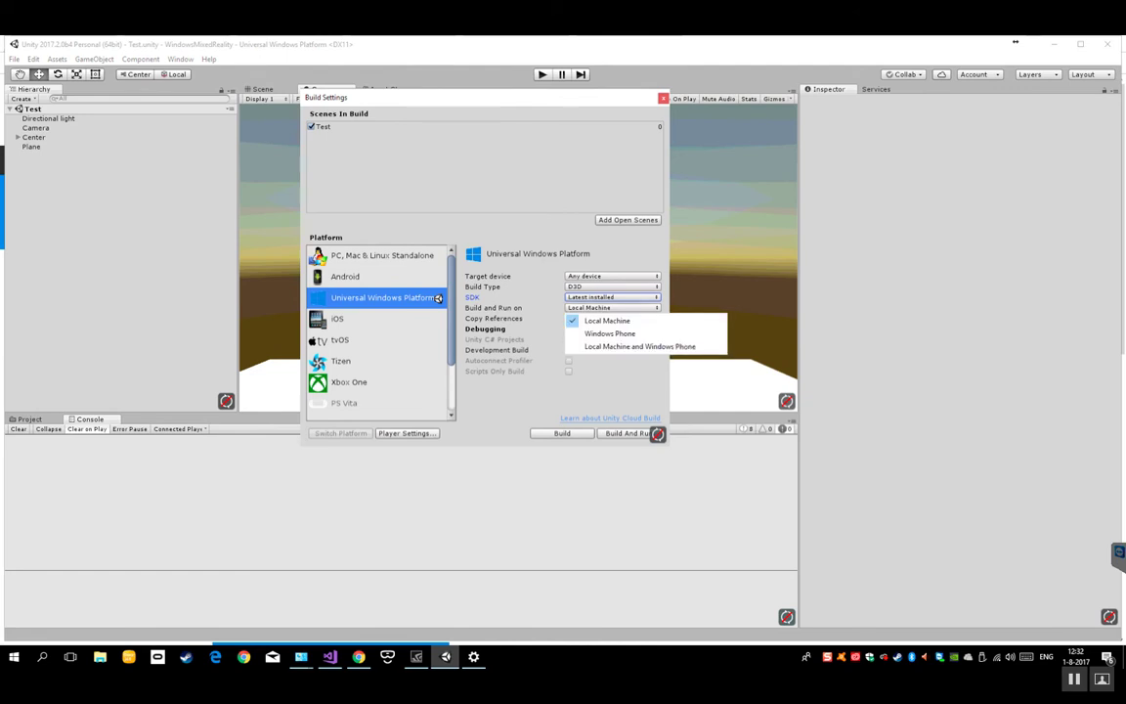
key(Escape)
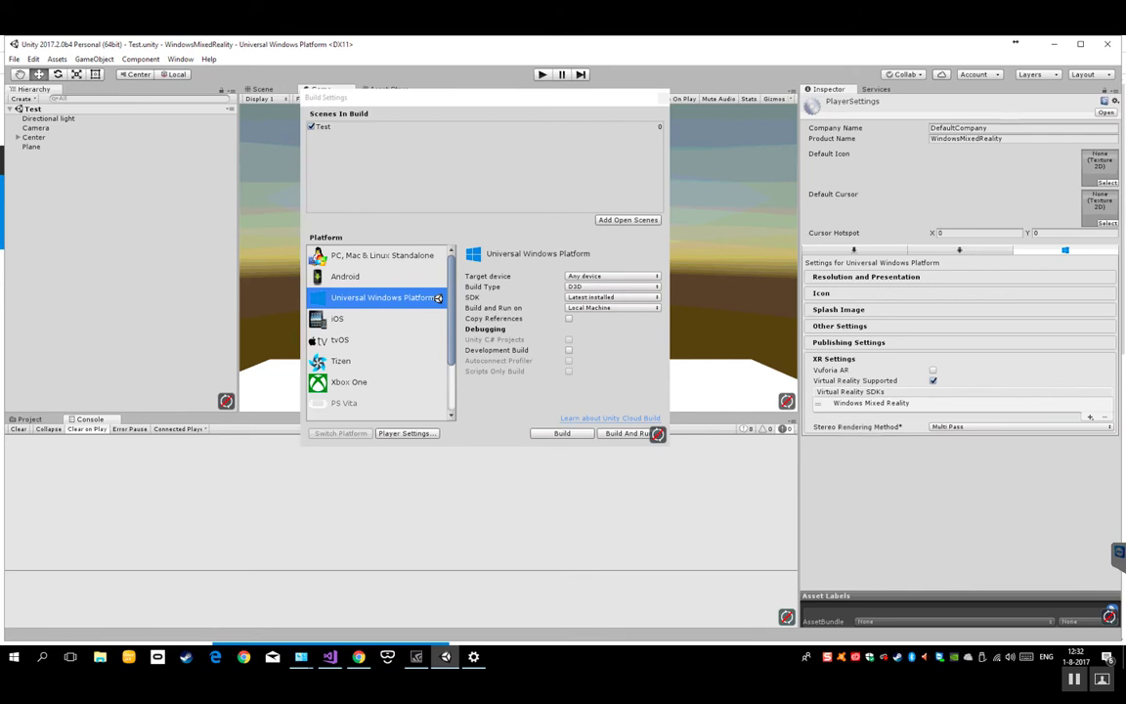
Step: Add Vuforia to the Virtual Reality SDKs in the XR Settings and remove it again
click(1090, 418)
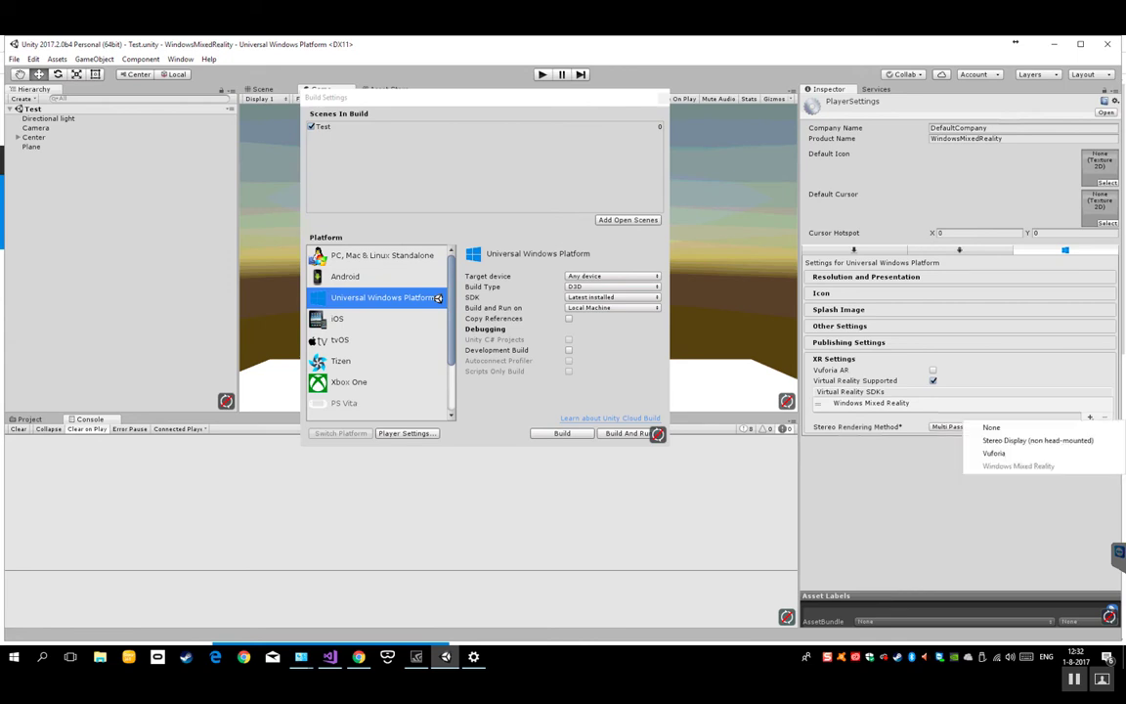
click(993, 452)
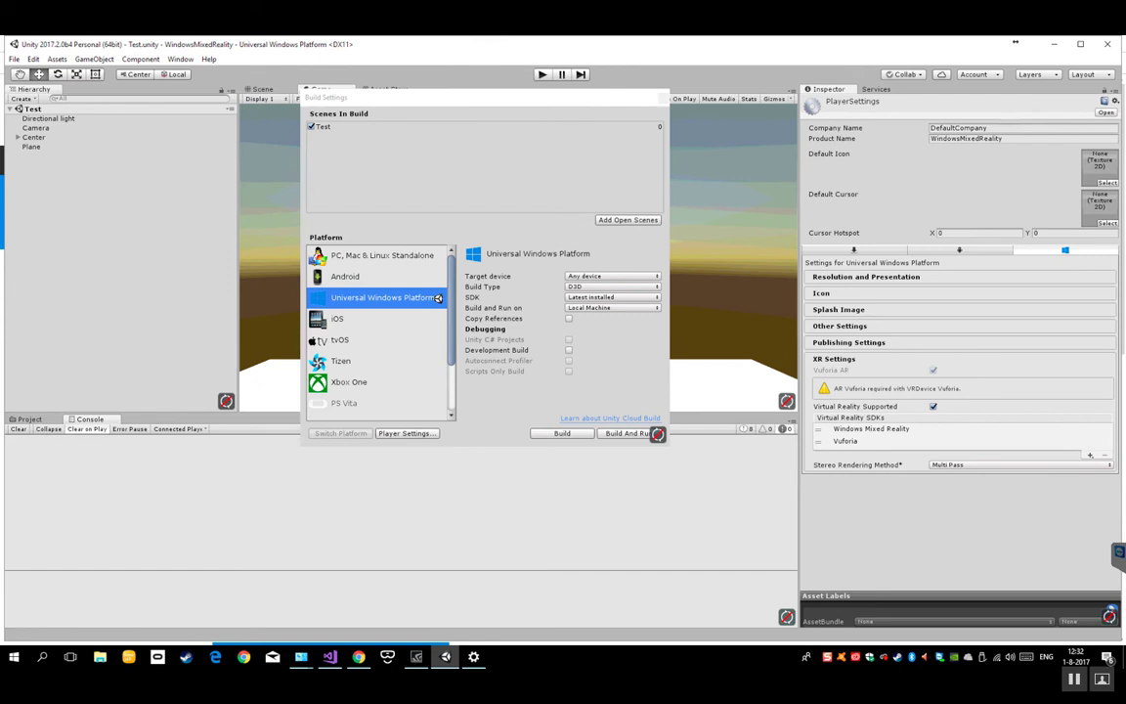
click(845, 441)
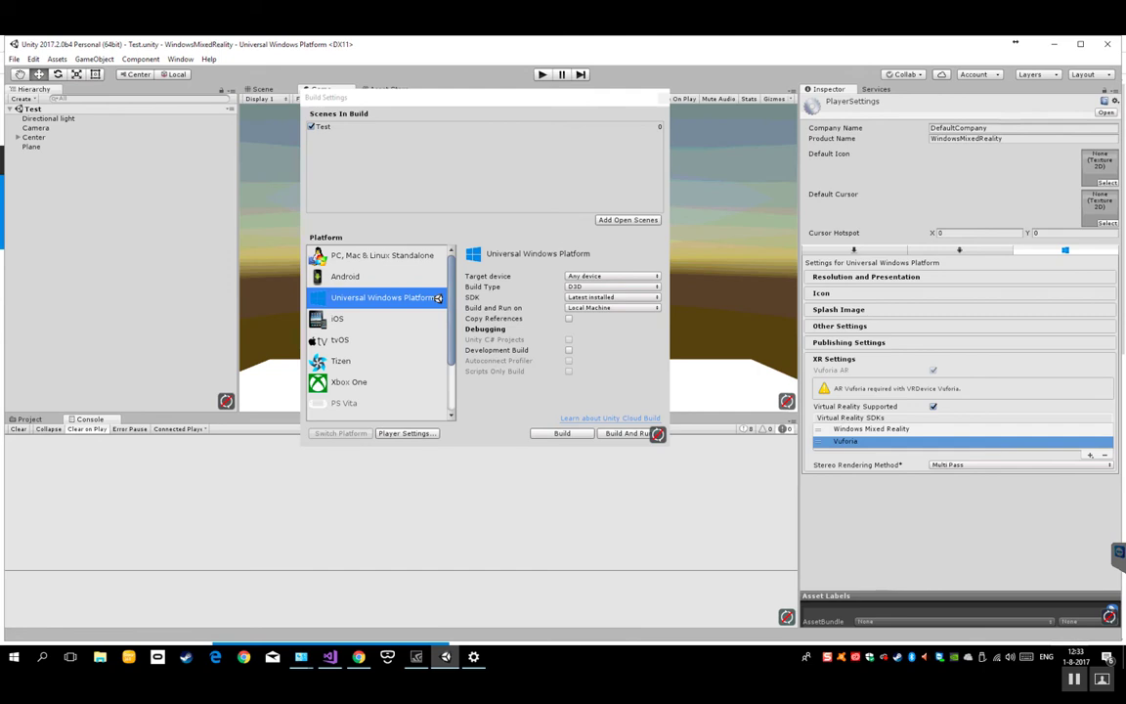
click(1105, 455)
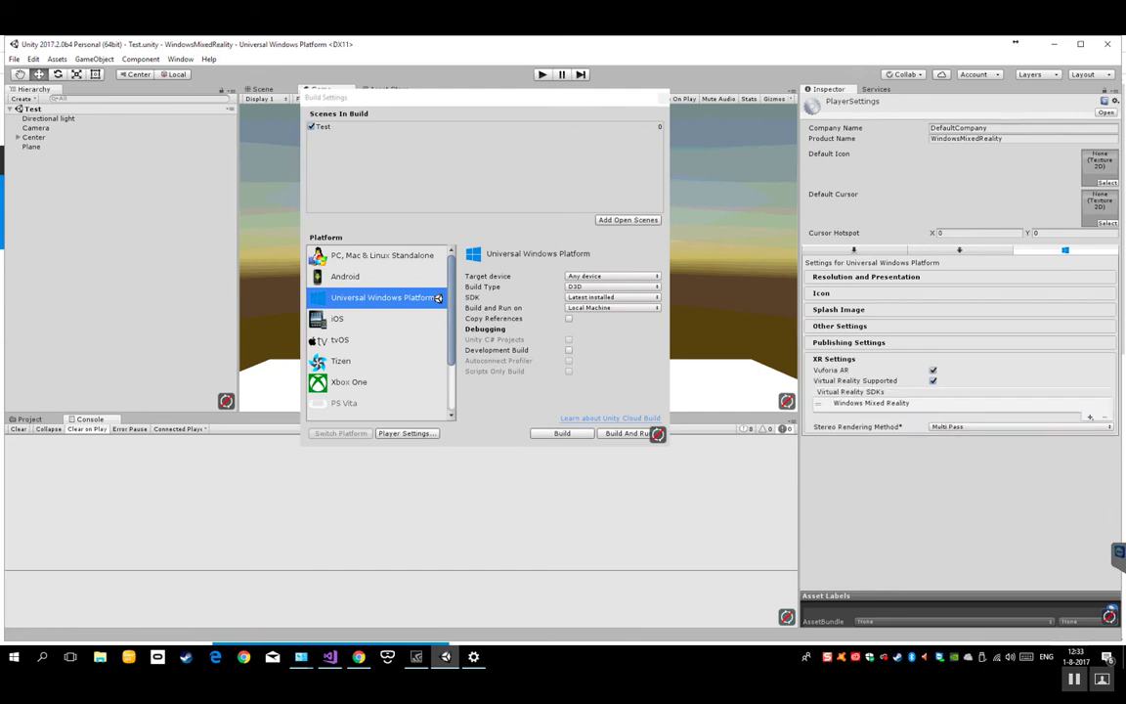
Step: Turn off Vuforia AR in the XR Settings for Universal Windows Platform
click(933, 370)
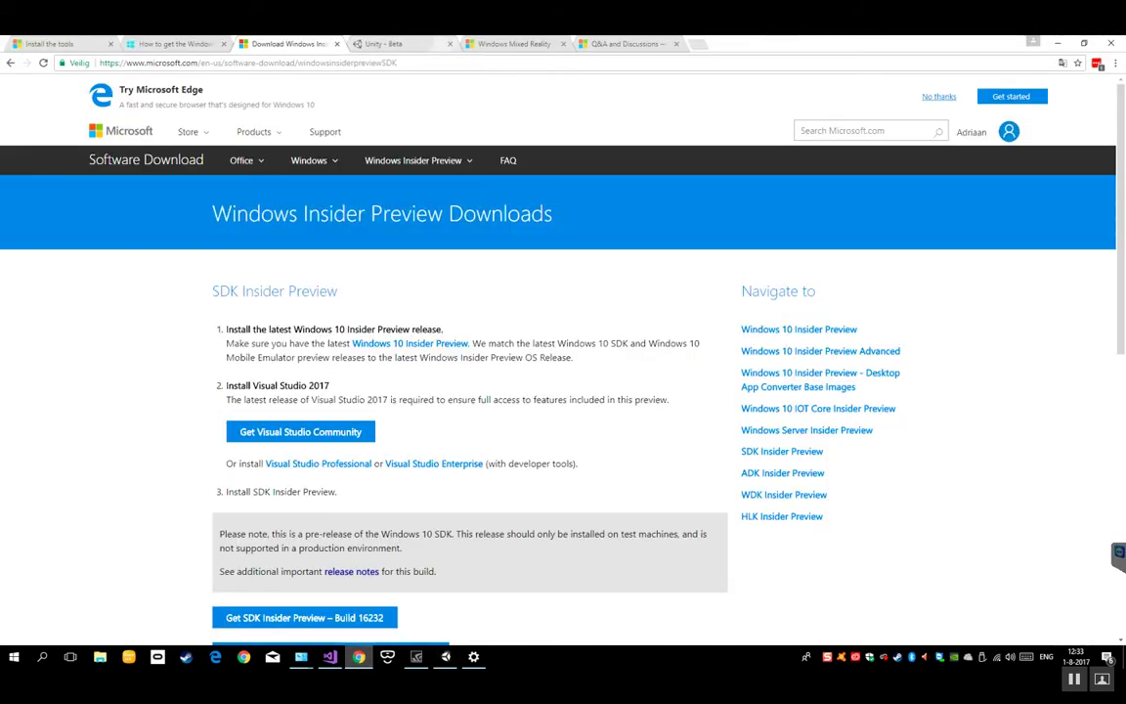
Step: Switch to the browser and open the Unity development overview from the Development section of the Windows Mixed Reality site
key(ctrl+5)
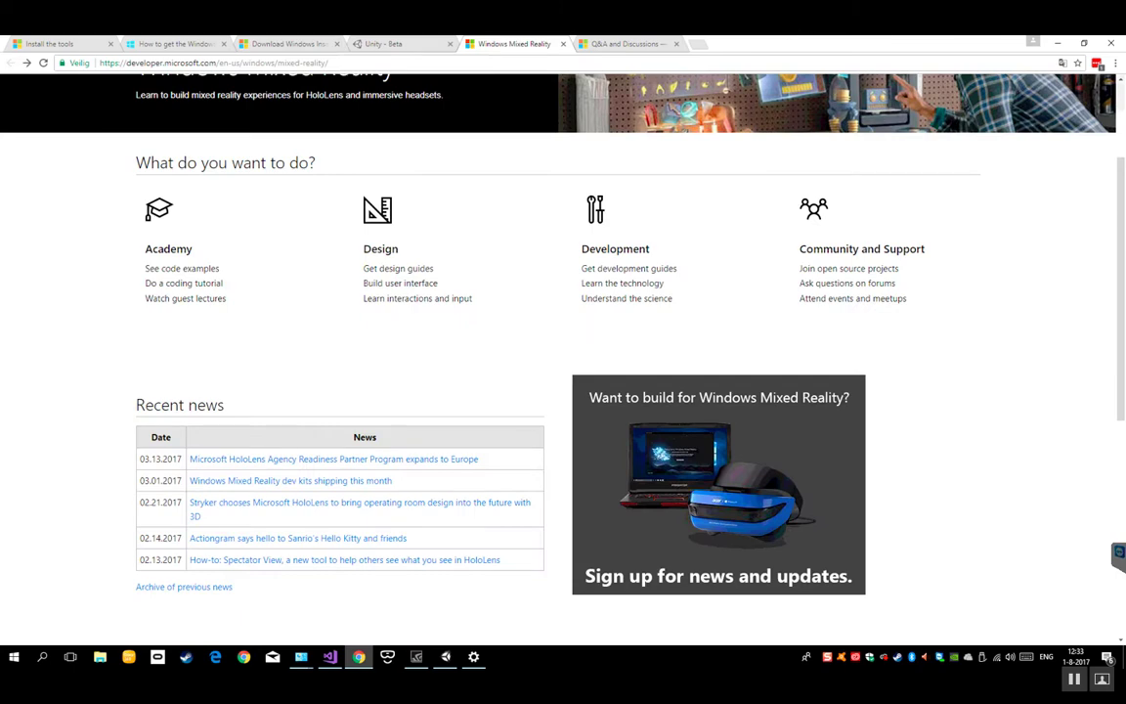
key(ctrl+4)
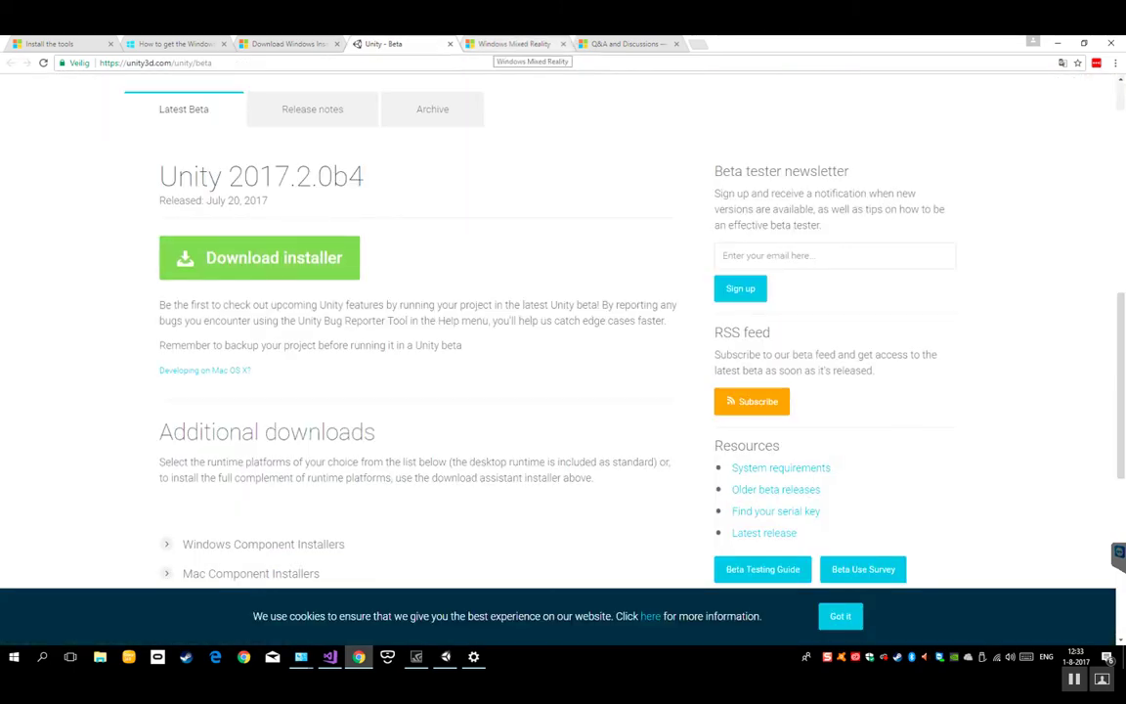
key(ctrl+5)
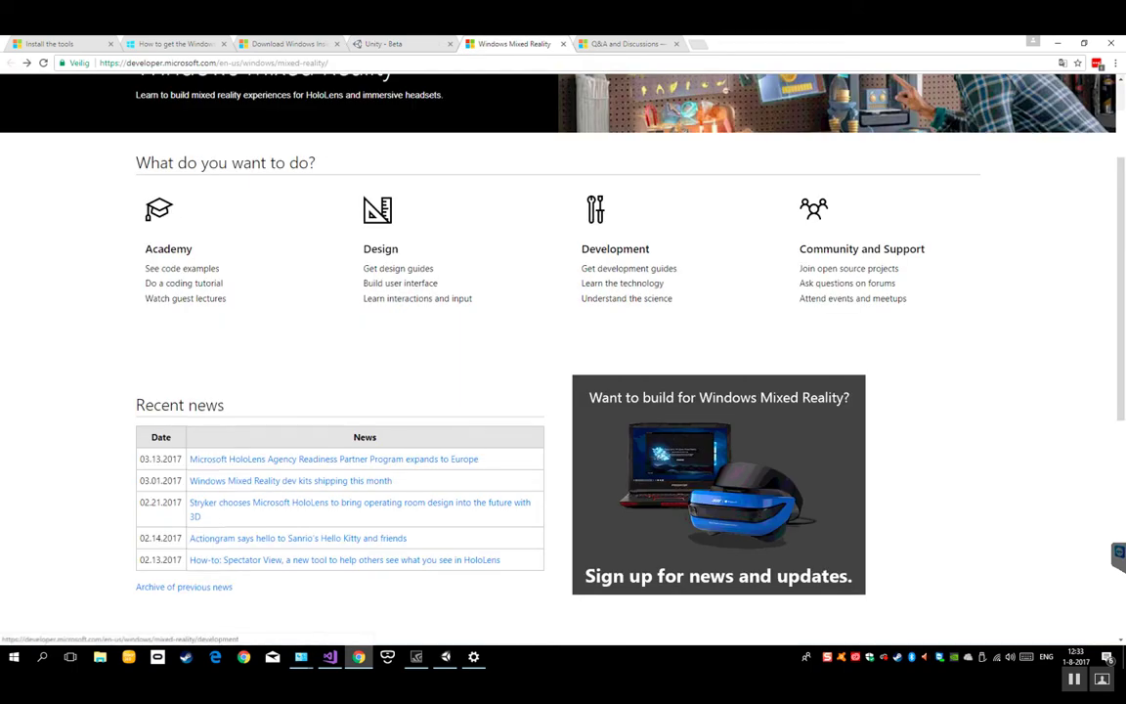
click(615, 248)
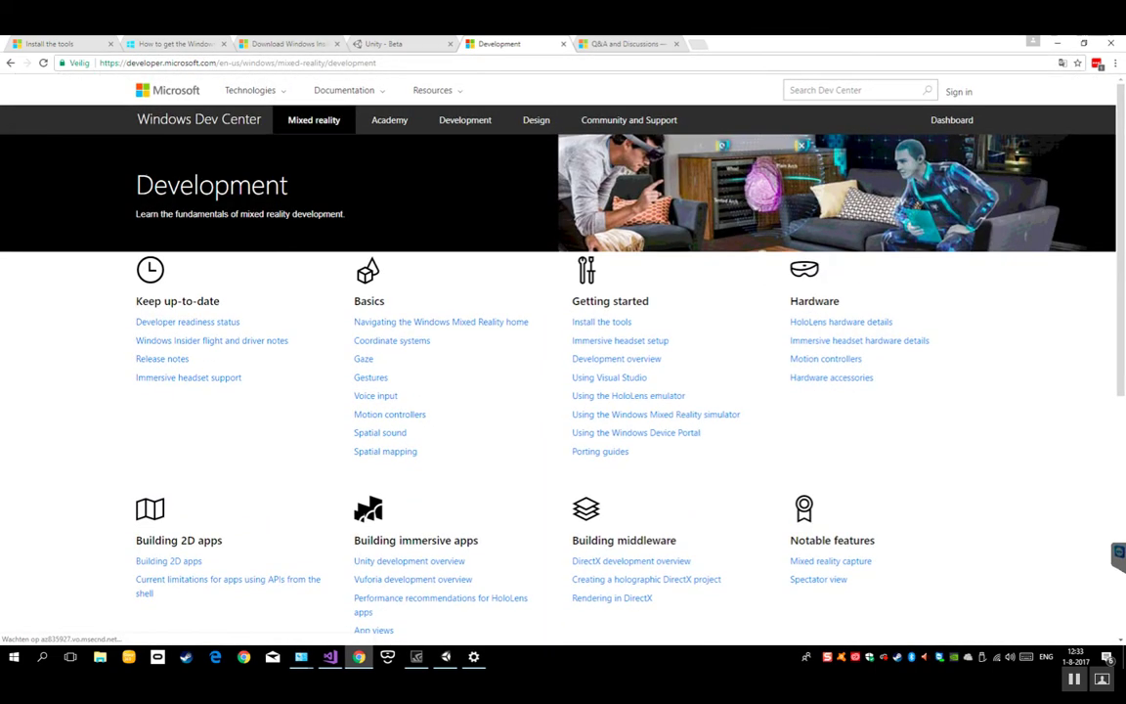
scroll(557, 352, down, 1)
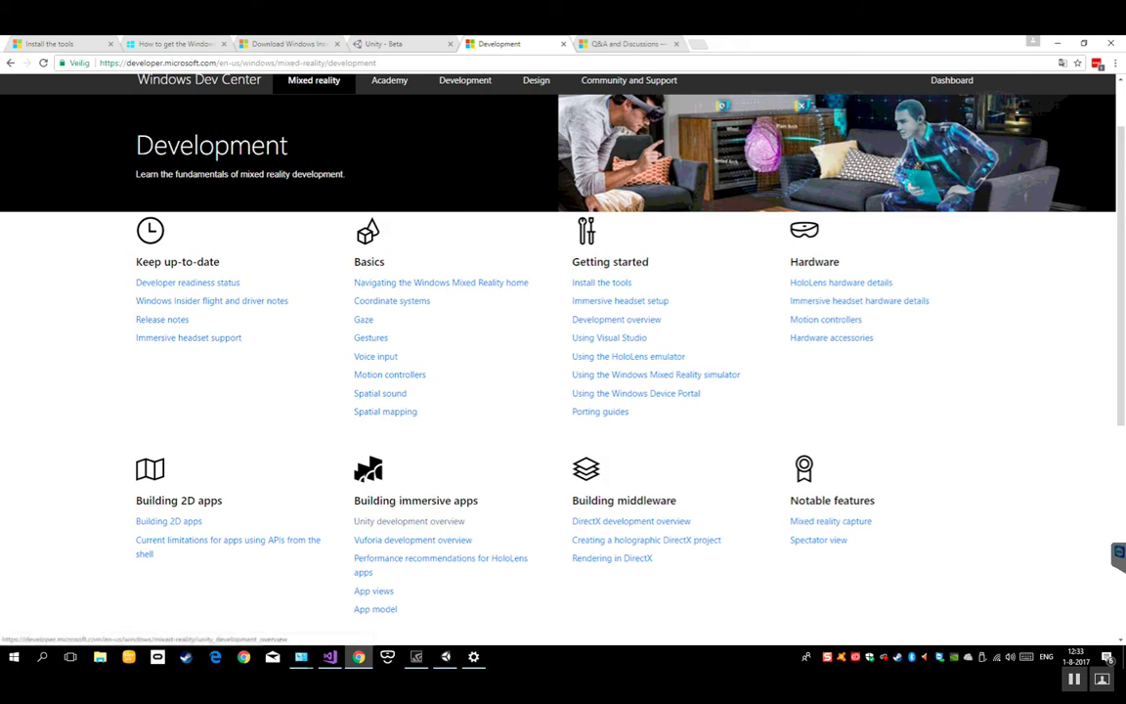
click(408, 520)
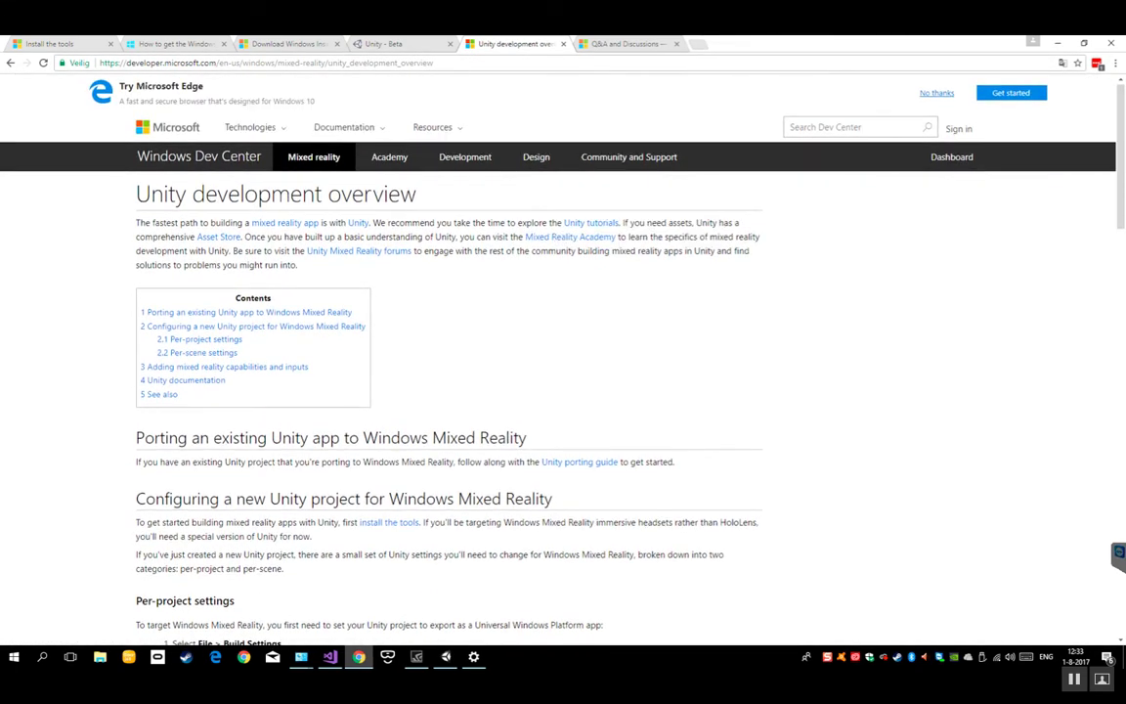
Step: Read the overview's per-project settings and capabilities guidance, and switch to Unity to compare the Capabilities in the Publishing Settings
scroll(563, 351, down, 2)
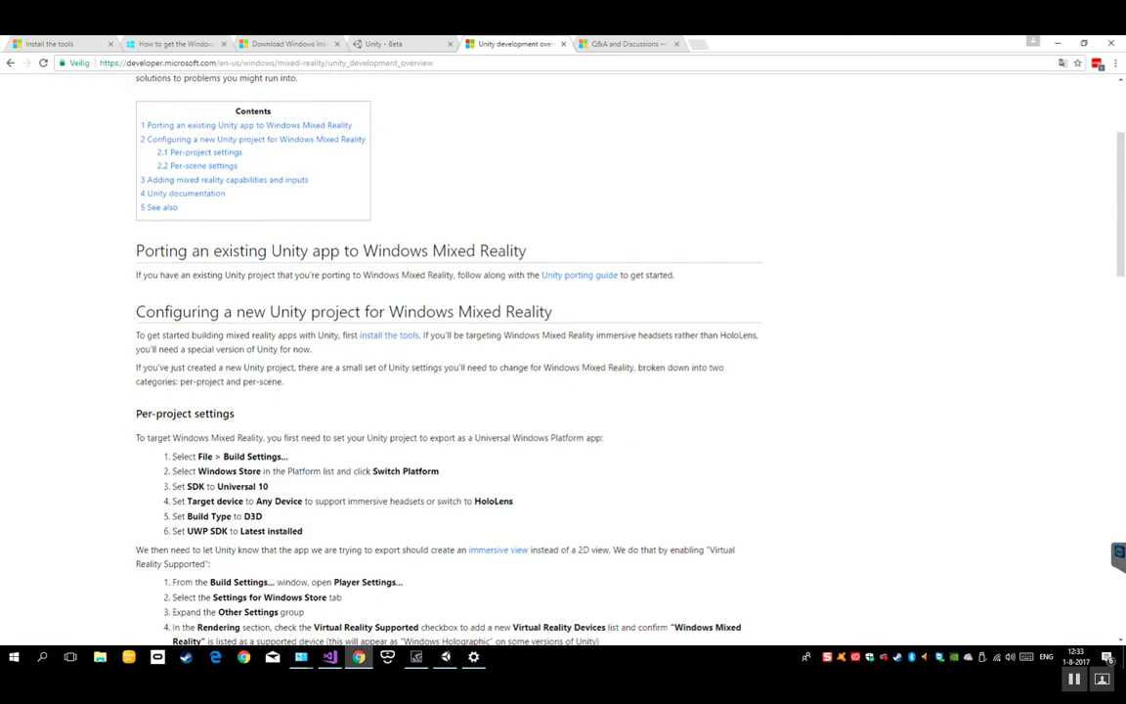
scroll(563, 352, down, 1)
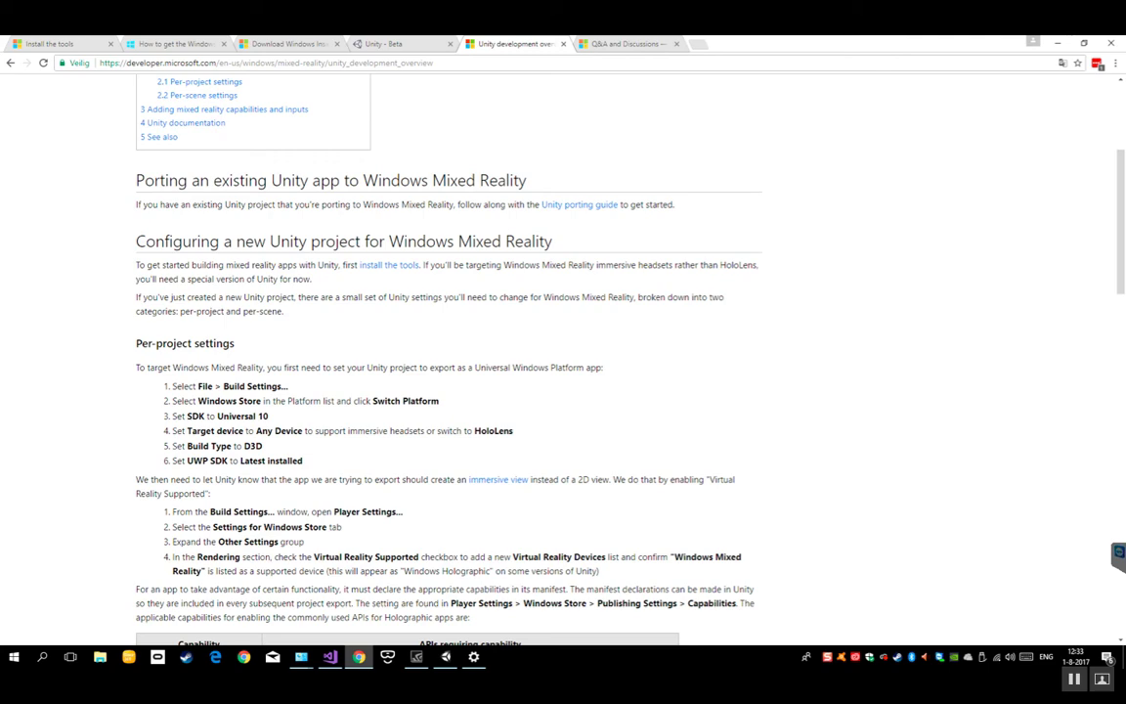
scroll(562, 352, up, 3)
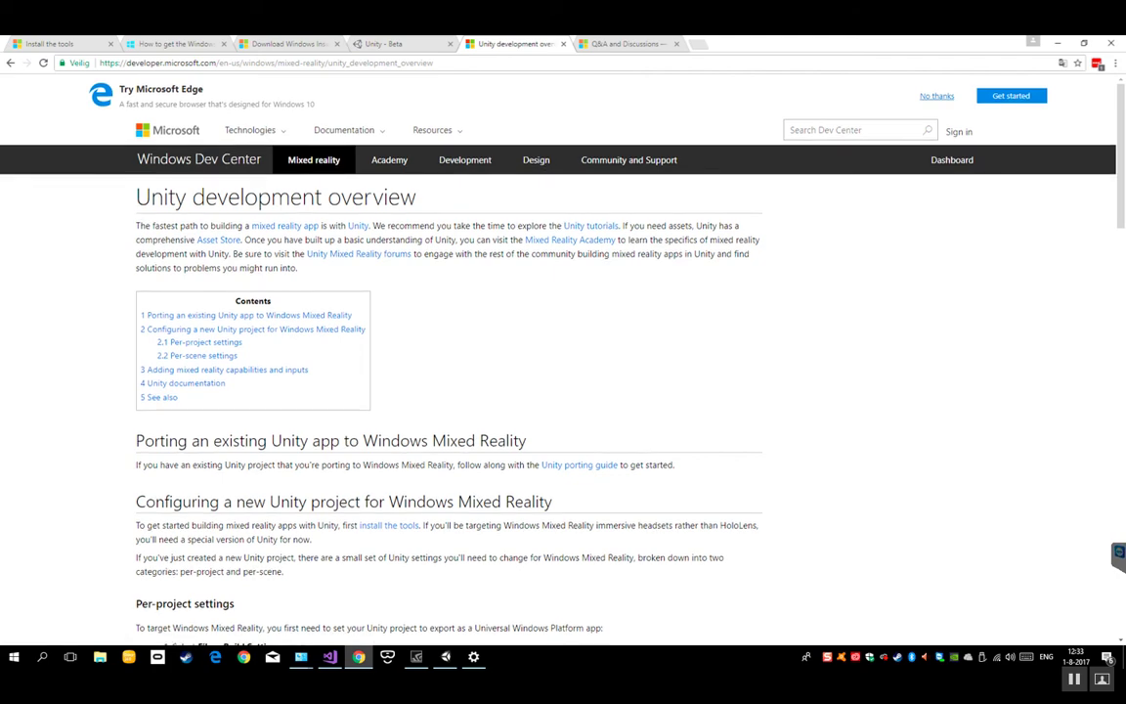
scroll(563, 352, down, 2)
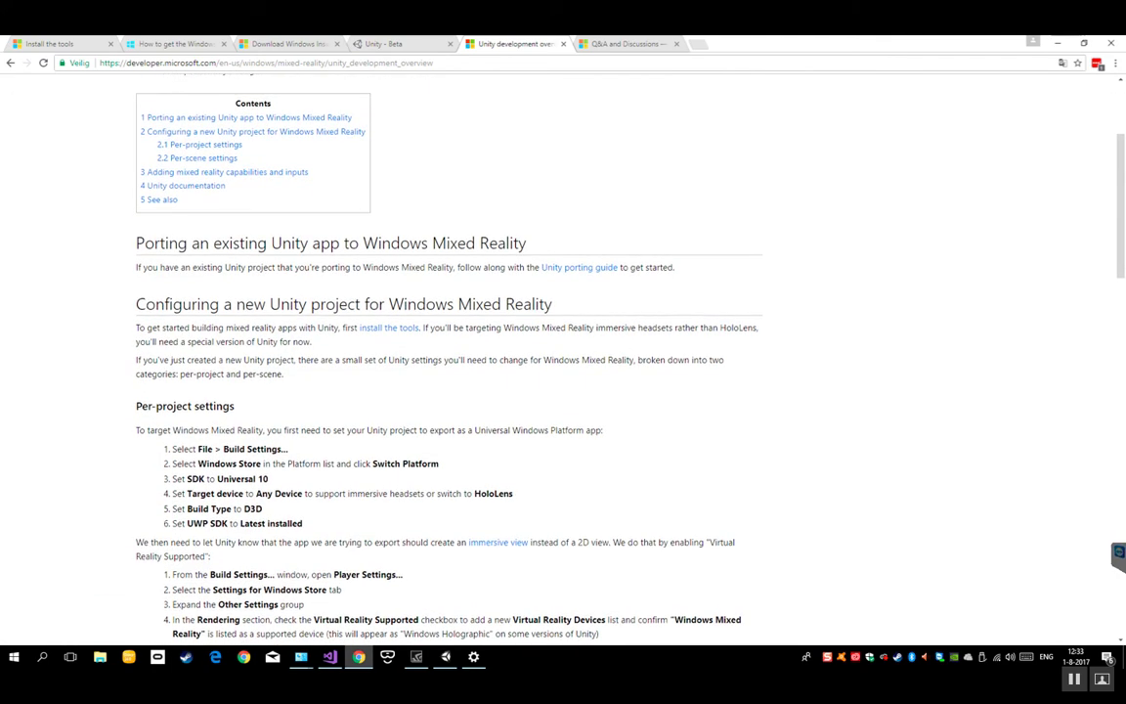
scroll(563, 352, down, 1)
scroll(563, 352, down, 3)
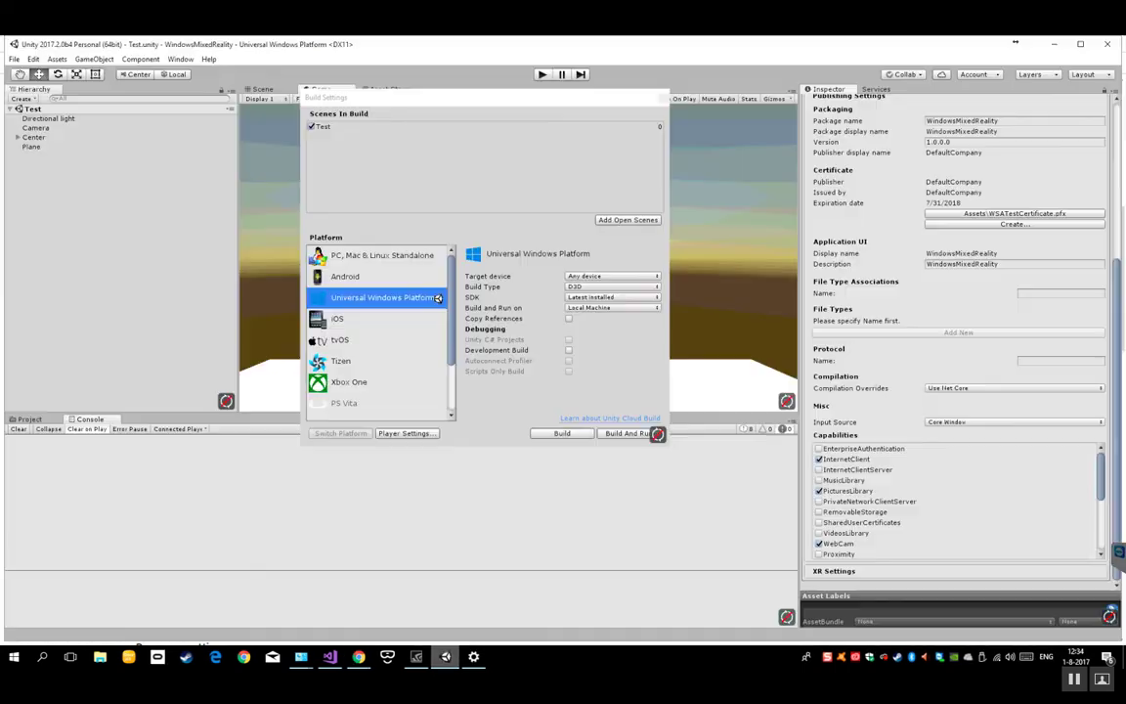
key(alt+Tab)
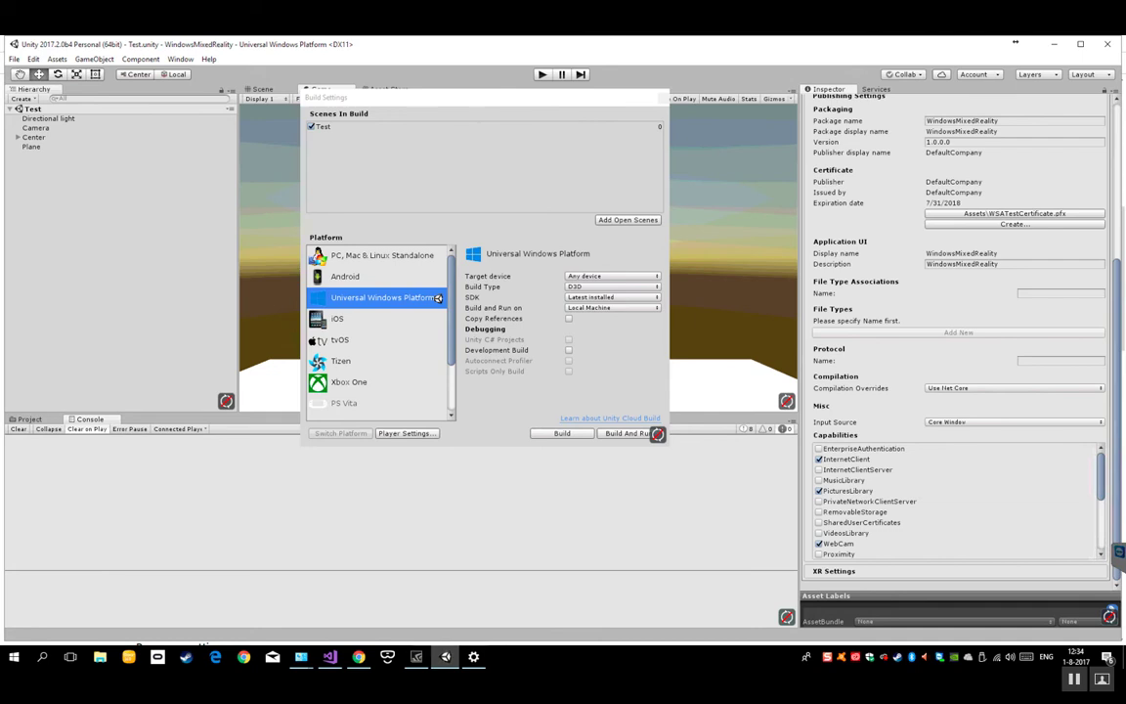